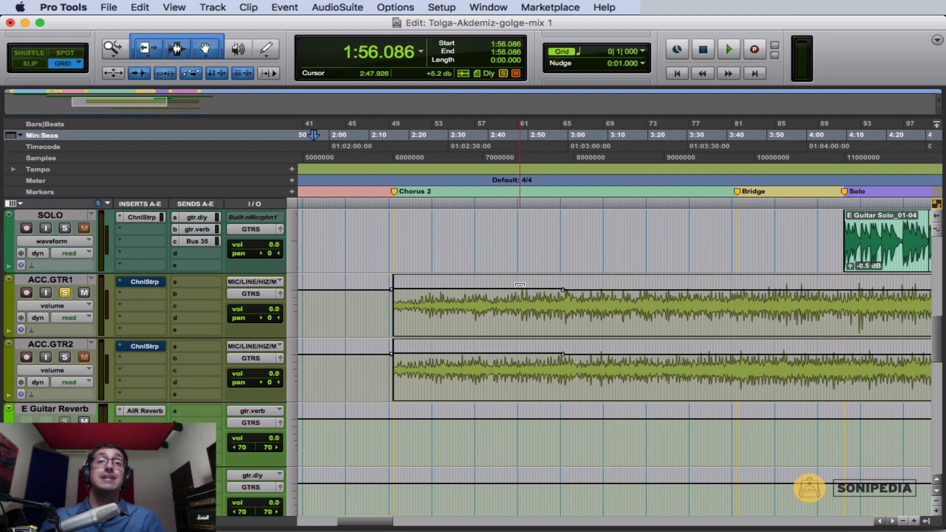
Step: Place the playback position within Chorus 2 on ACC.GTR1 and open that track's Channel Strip insert with its bypass off
click(488, 302)
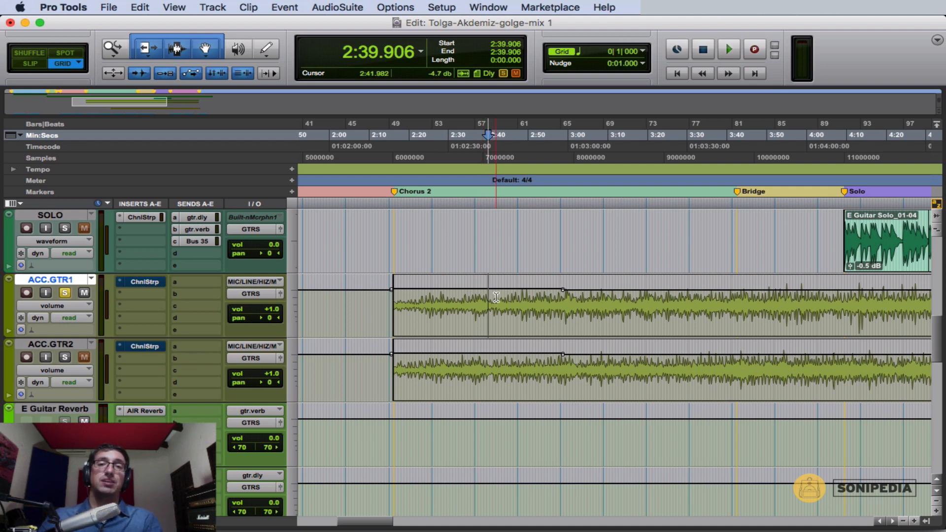
click(496, 297)
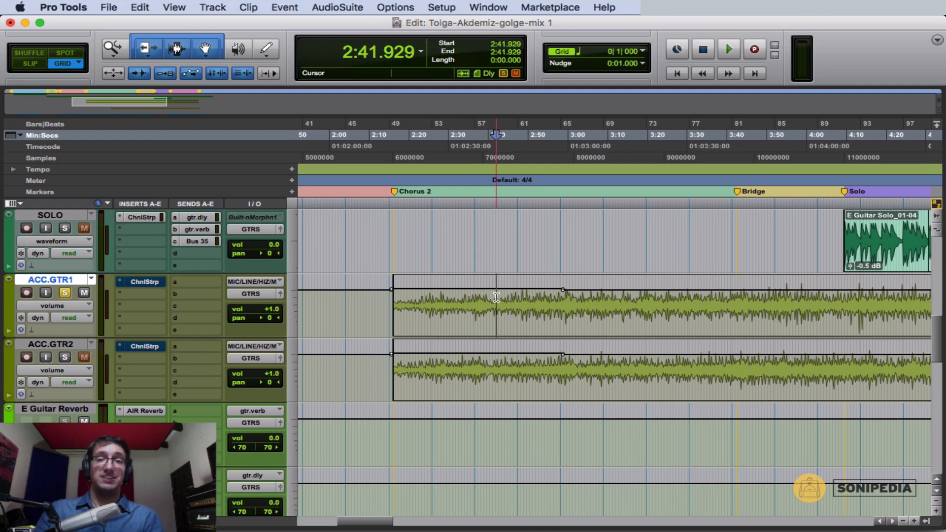
click(537, 302)
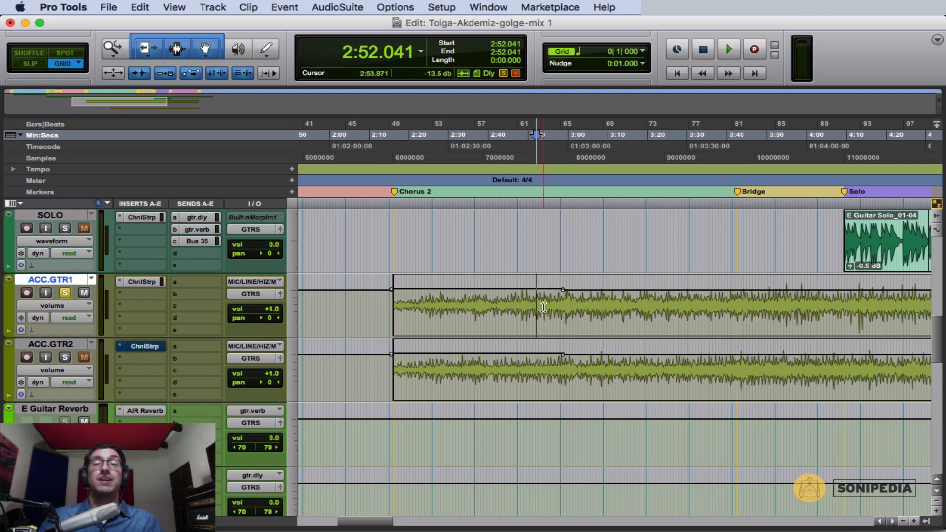
click(515, 293)
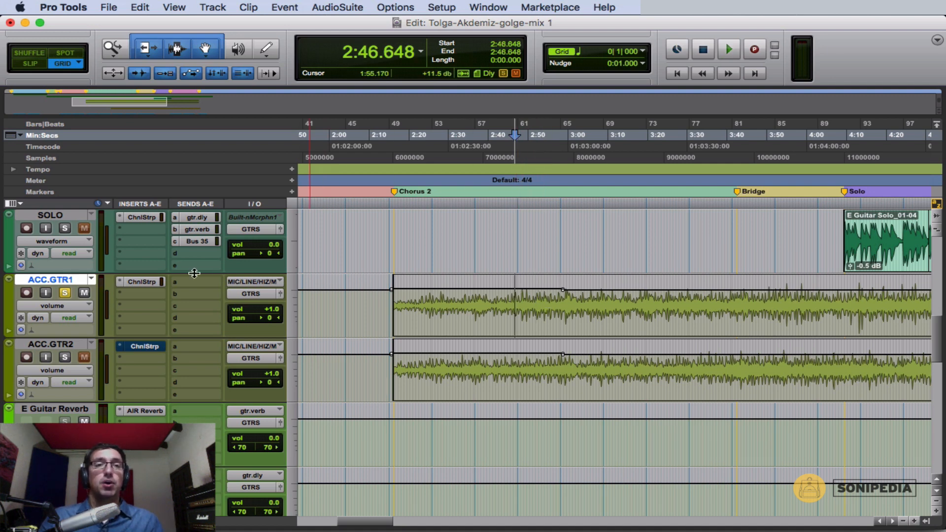
click(132, 282)
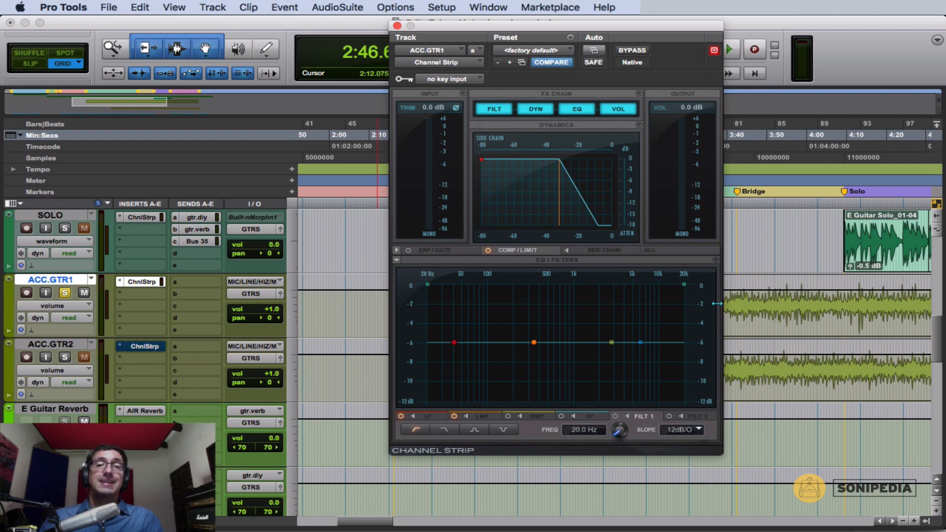
Step: Play the soloed ACC.GTR1 track from just before the Bridge marker, then stop playback
click(733, 299)
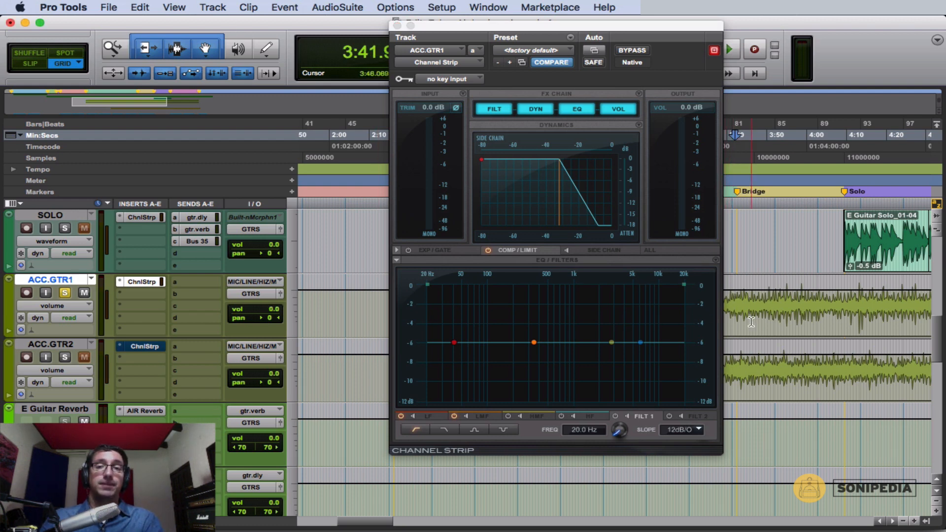
key(space)
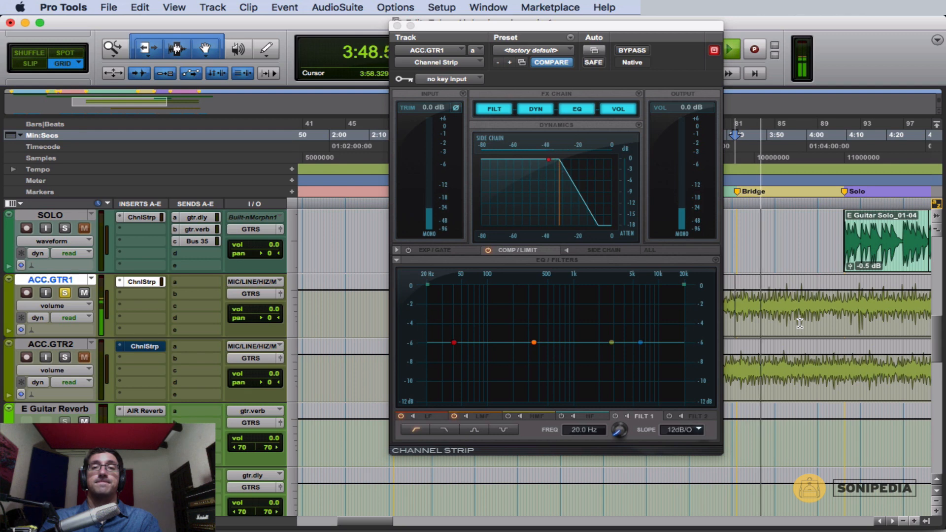
key(space)
Step: Take ACC.GTR1 out of solo, mute ACC.GTR2, and play the Bridge to hear the single acoustic guitar in the mix
click(69, 294)
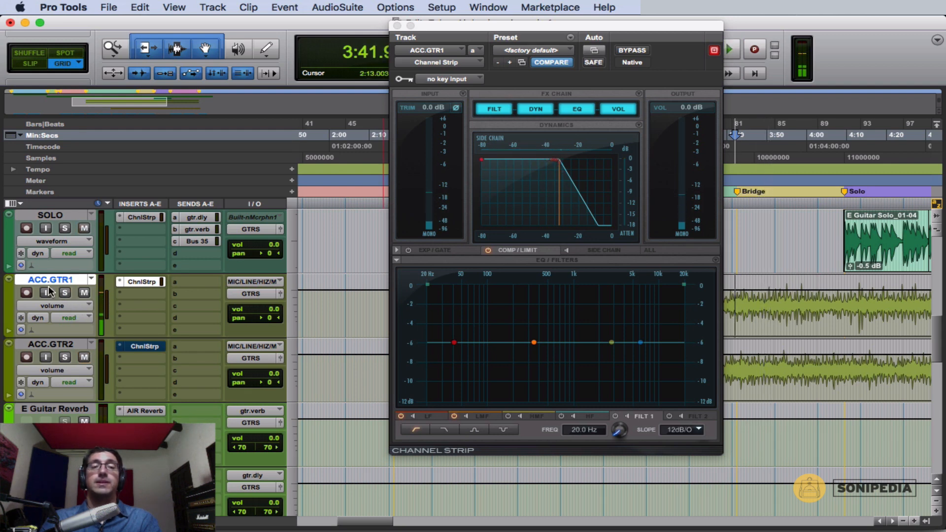
click(85, 357)
key(space)
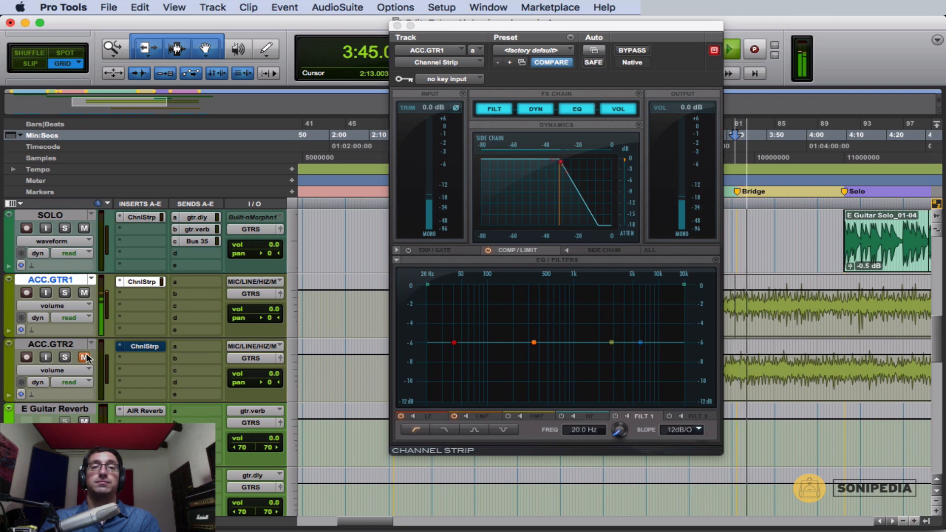
drag(481, 32, 501, 62)
key(space)
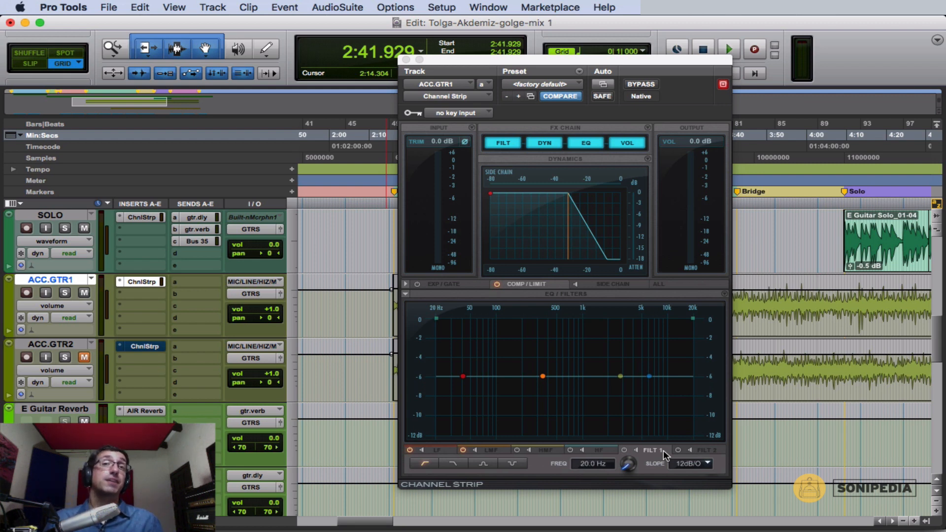
Step: Enable Filter 1 as a high-pass on ACC.GTR1 and tune it to 124.2 Hz while auditioning the track in solo
click(625, 450)
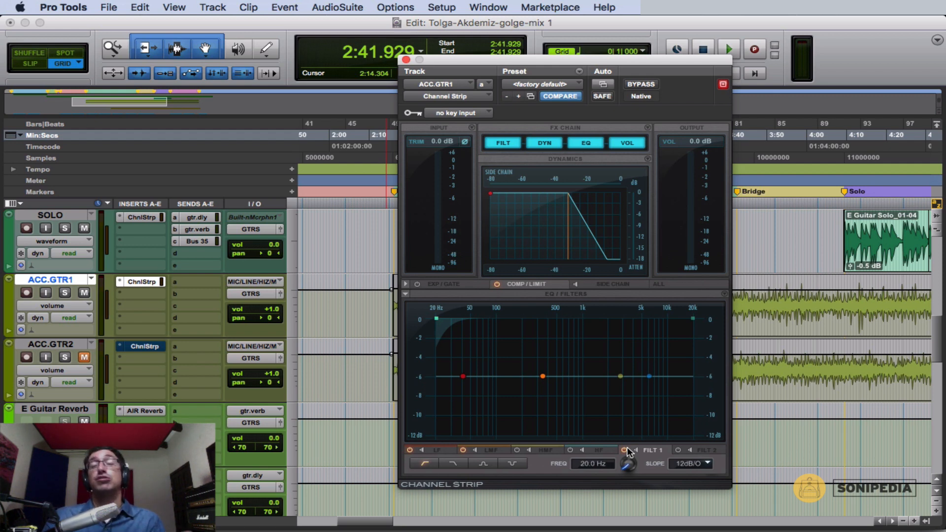
drag(628, 451, 631, 444)
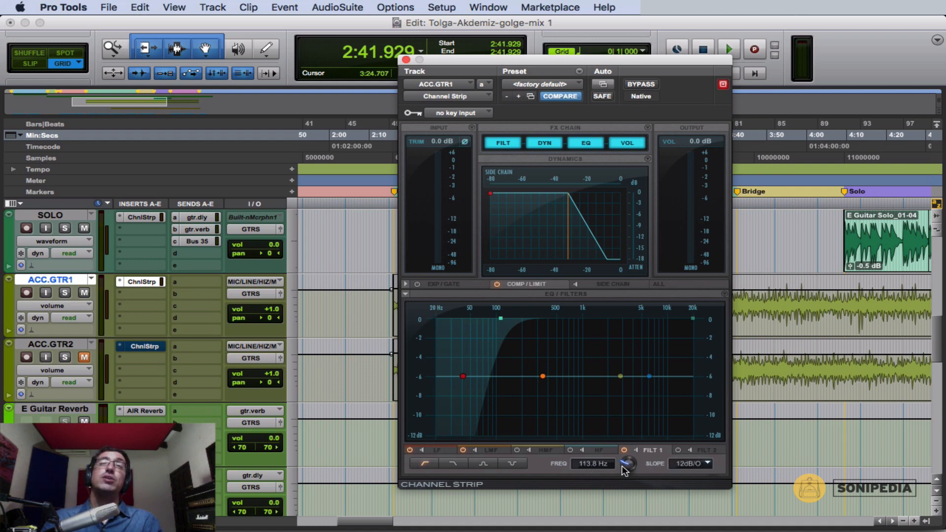
drag(625, 470, 607, 509)
key(shift+s)
key(space)
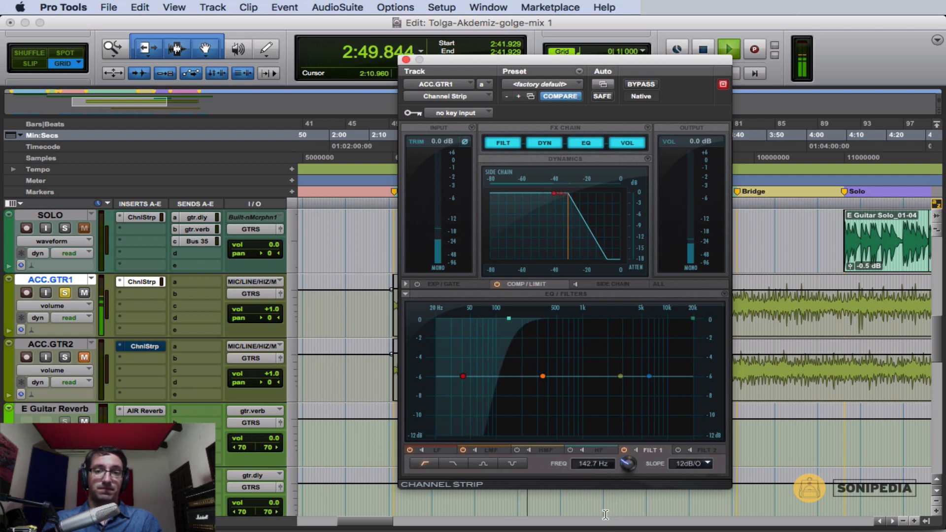
drag(625, 476, 625, 478)
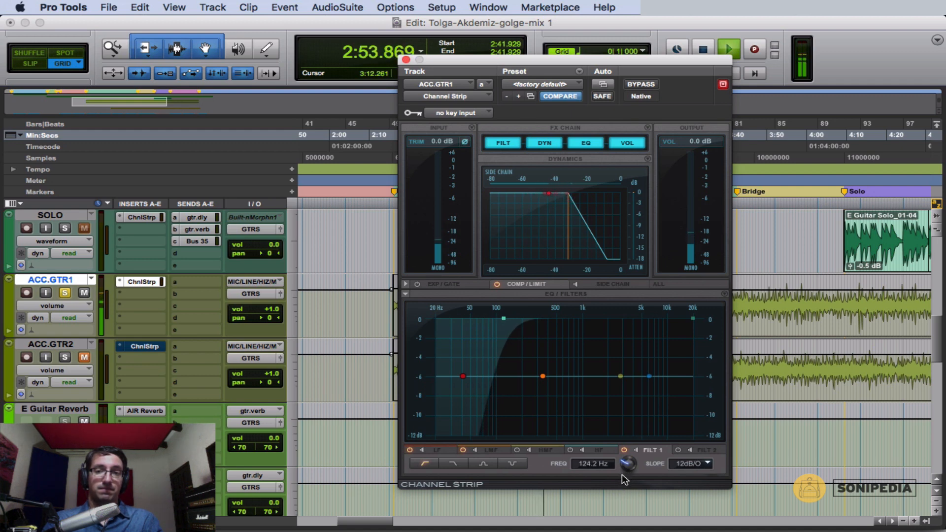
key(space)
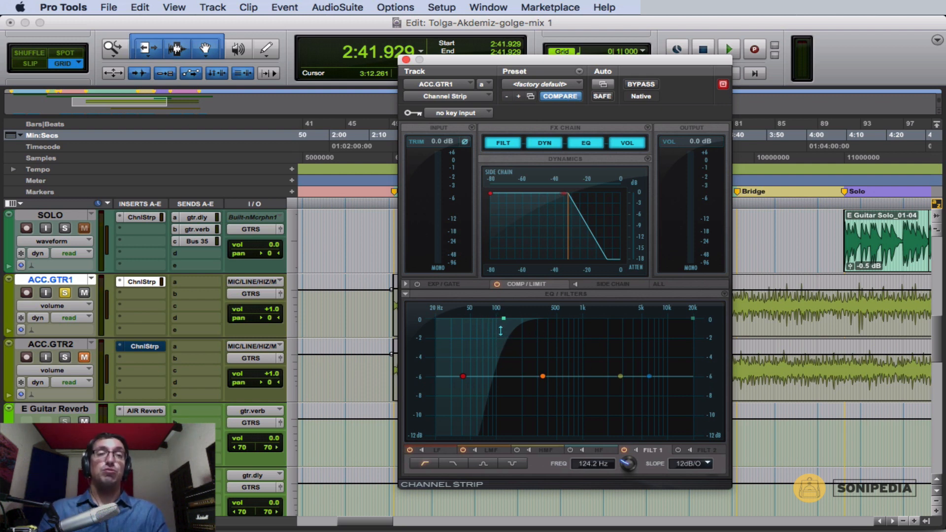
Step: Sweep the LMF band with a boost during playback, then set it to a 2.6 dB cut at 398.3 Hz
click(543, 376)
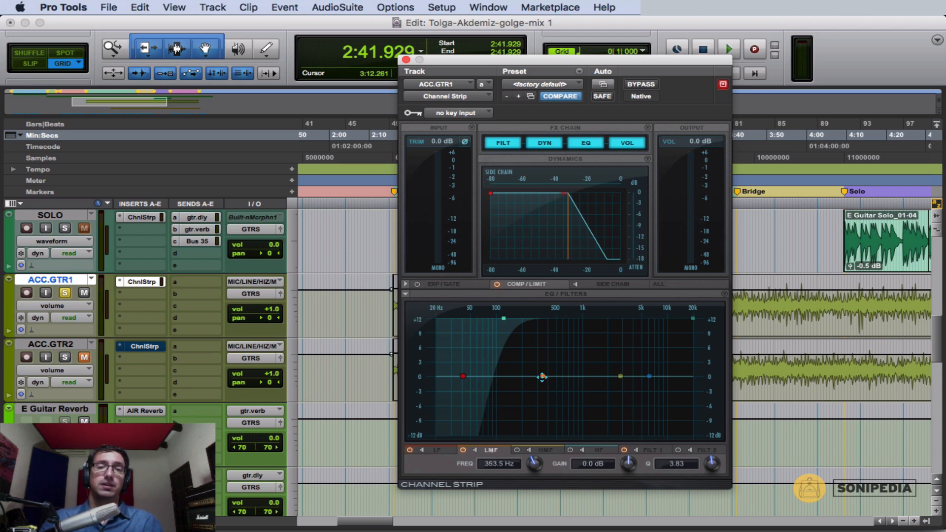
mouse_move(542, 377)
mouse_down()
mouse_move(539, 348)
mouse_move(539, 386)
mouse_move(557, 347)
mouse_move(545, 341)
mouse_move(538, 377)
mouse_up()
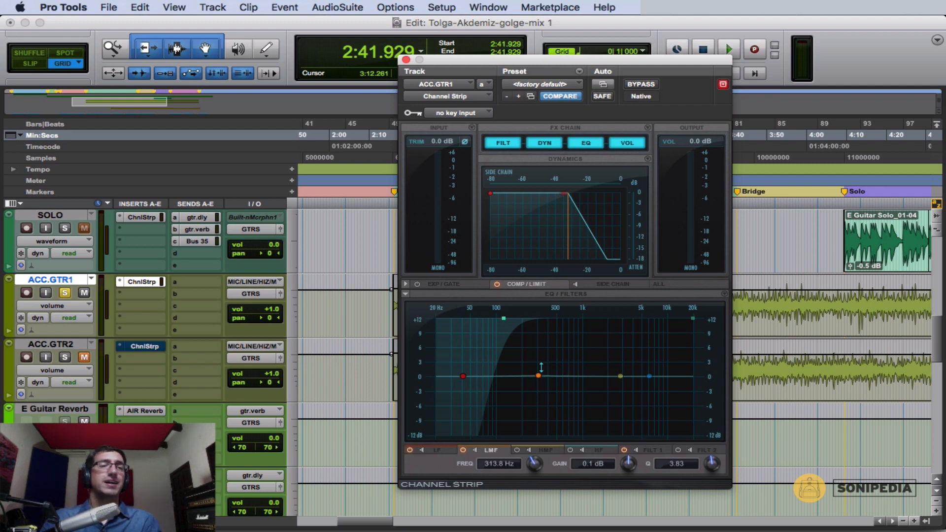
key(space)
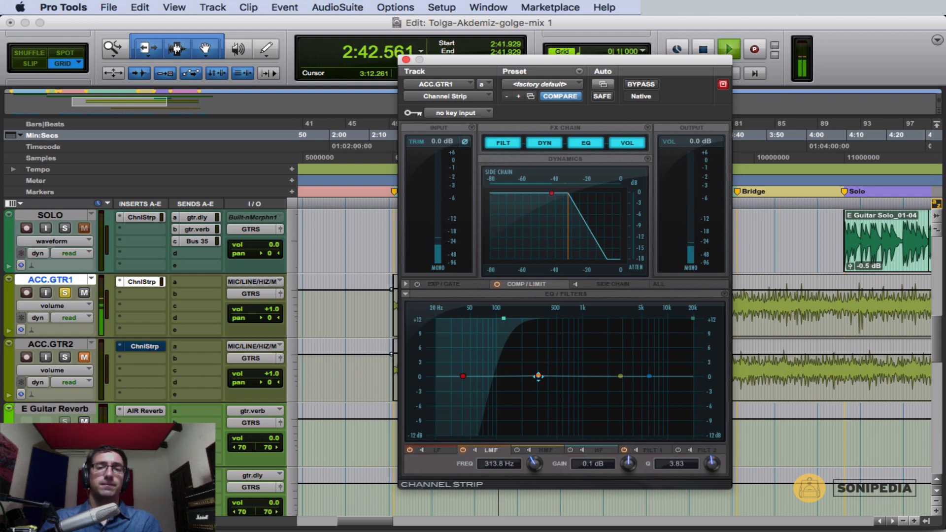
drag(539, 376, 547, 328)
drag(623, 468, 601, 497)
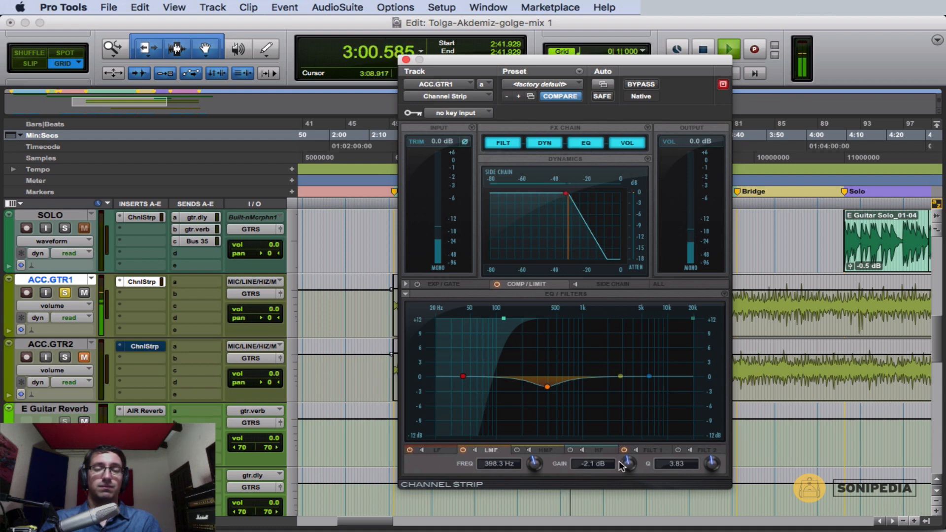
key(space)
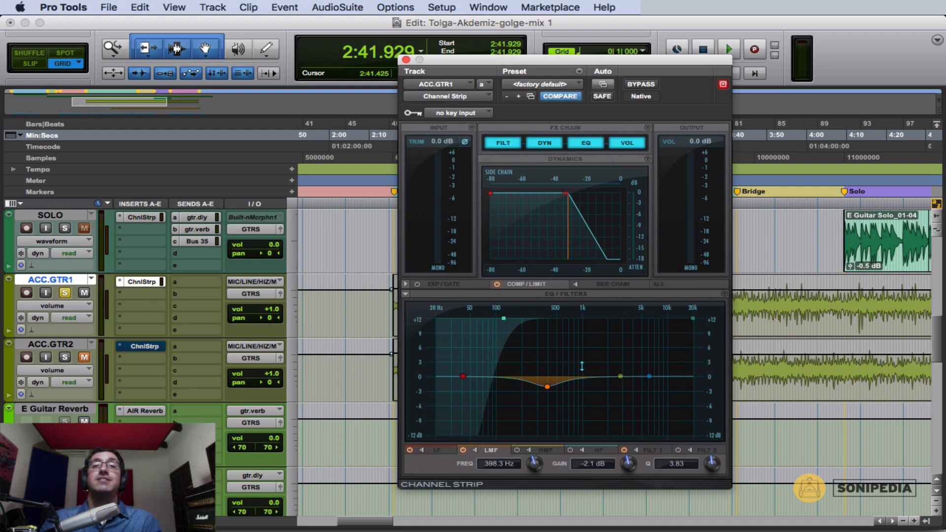
drag(626, 462, 626, 465)
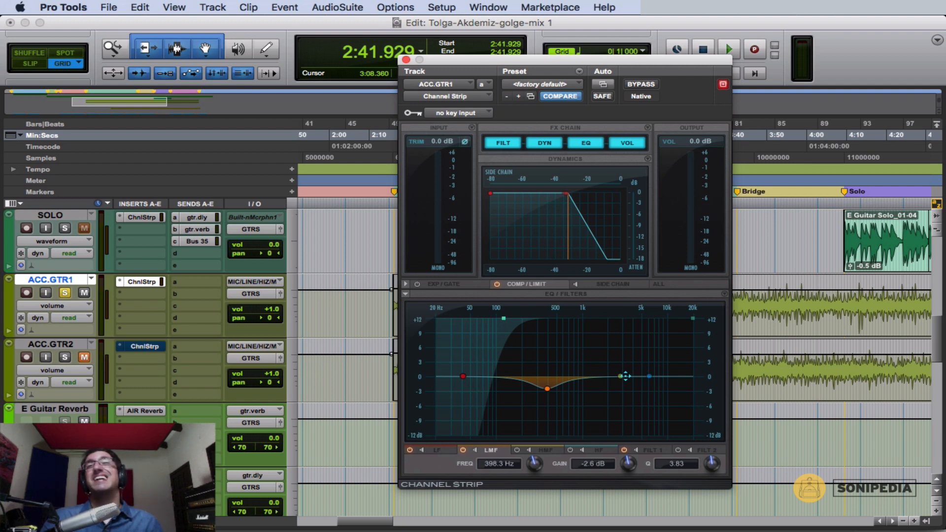
Step: Boost the HMF band by 2.5 dB at 3.1 kHz with a Q of 3.28 while listening to the guitar
mouse_move(625, 377)
mouse_down()
mouse_move(636, 362)
mouse_move(627, 361)
mouse_up()
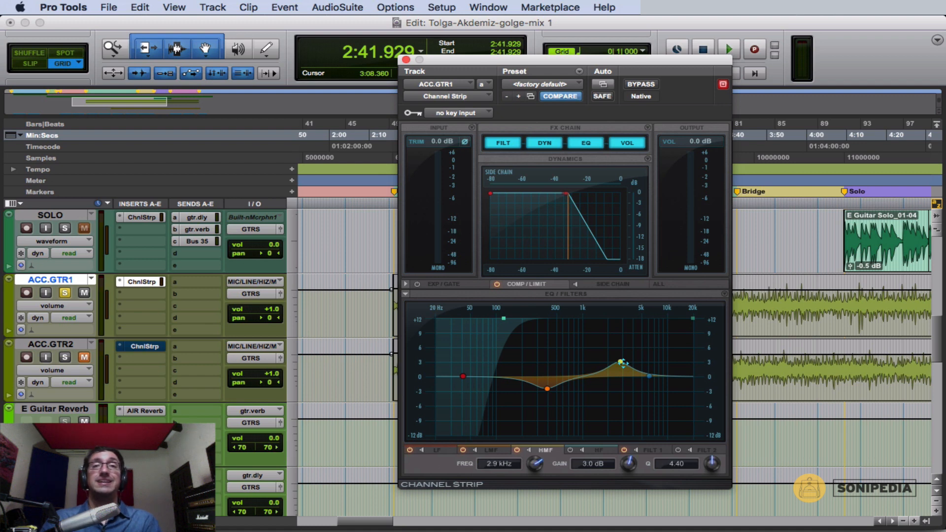
drag(623, 363, 623, 364)
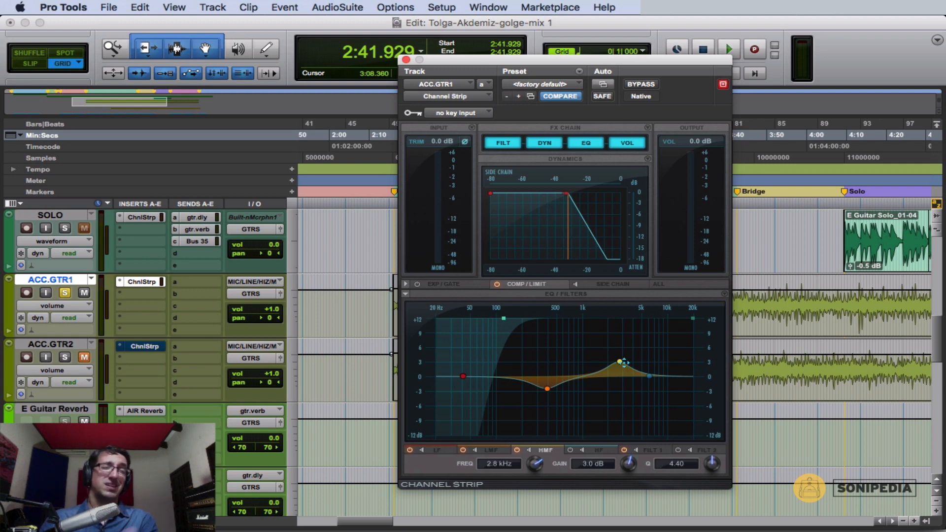
key(space)
drag(622, 365, 625, 355)
drag(710, 460, 705, 471)
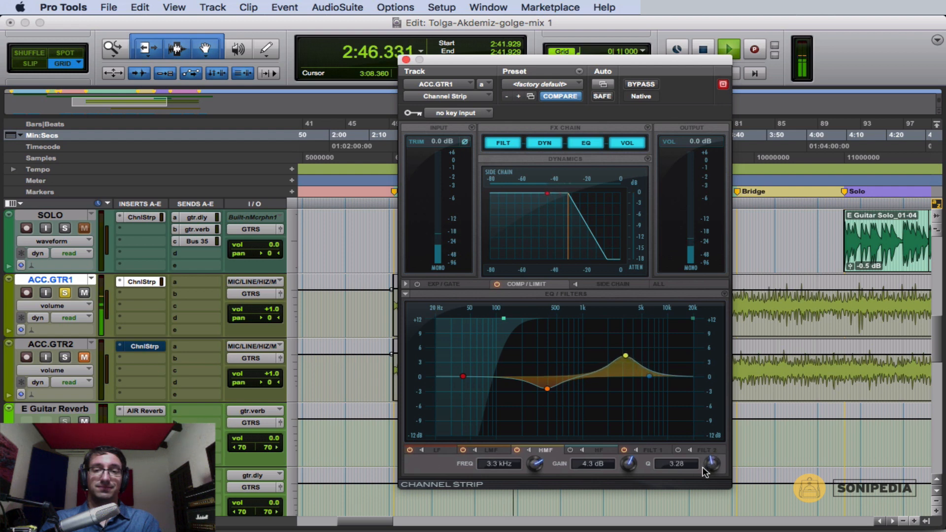
mouse_move(626, 356)
mouse_down()
mouse_move(644, 356)
mouse_move(624, 364)
mouse_up()
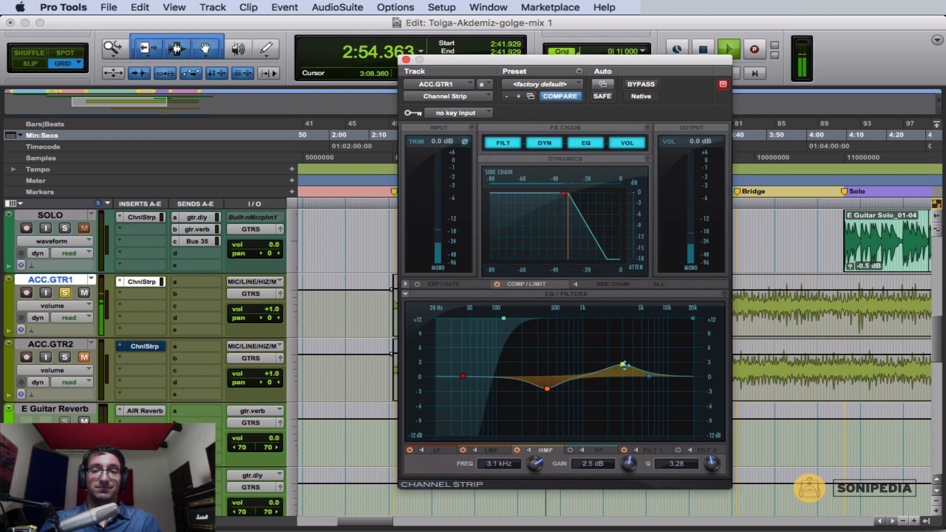
Step: Compare the HMF band on and off during playback and refine its boost to 1.8 dB at 3.2 kHz
click(515, 448)
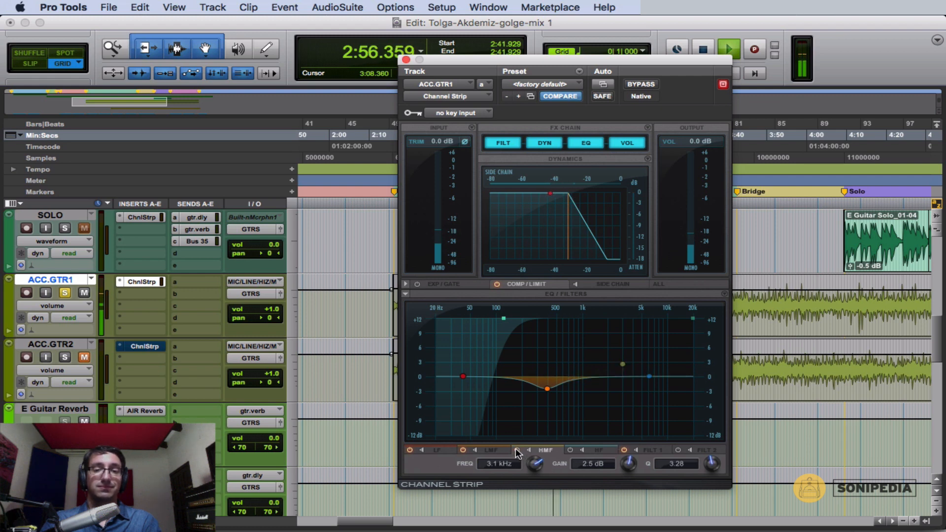
click(516, 448)
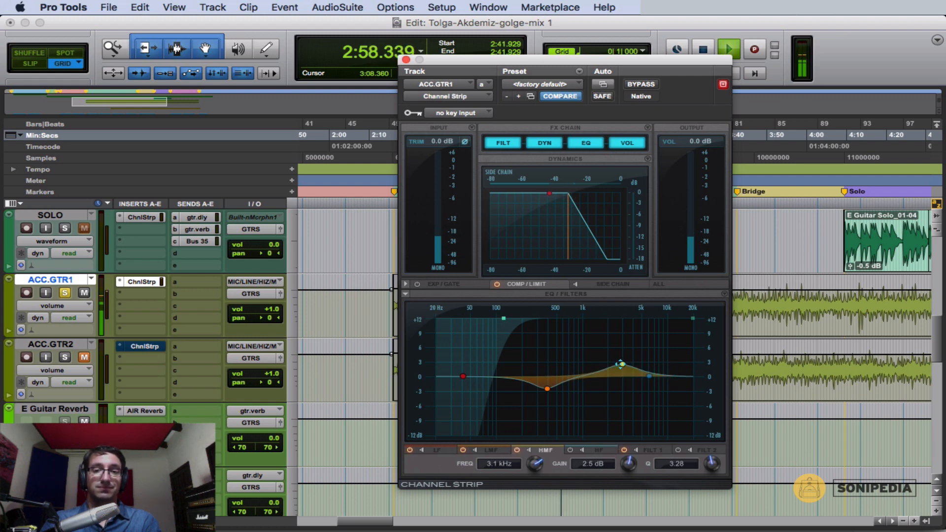
drag(623, 364, 624, 367)
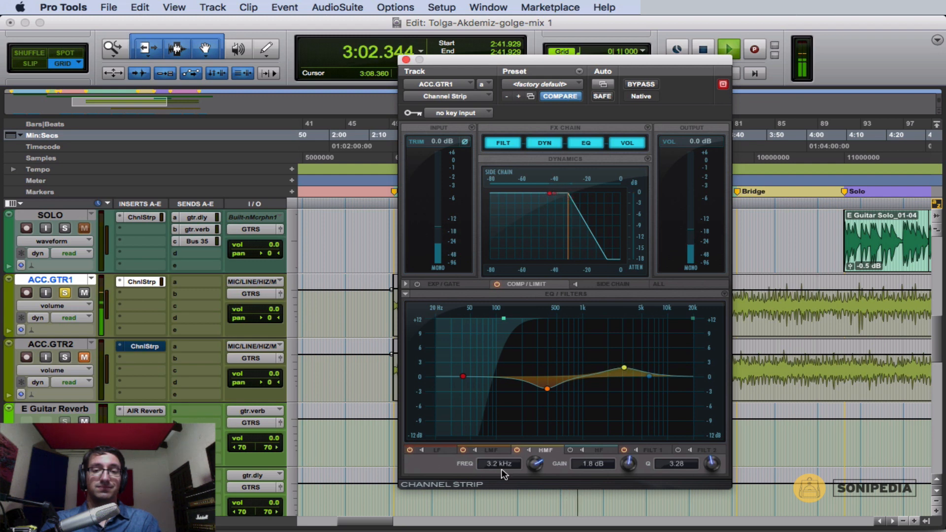
click(516, 448)
click(515, 448)
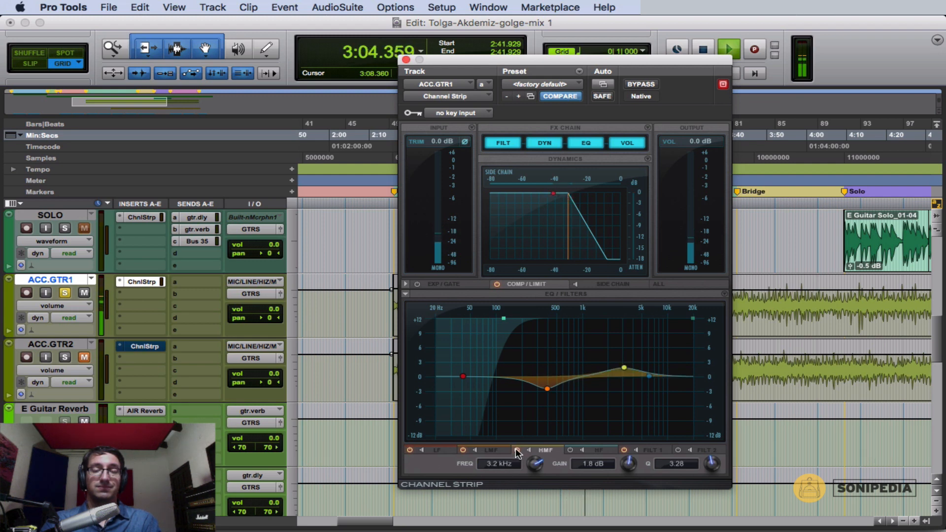
key(space)
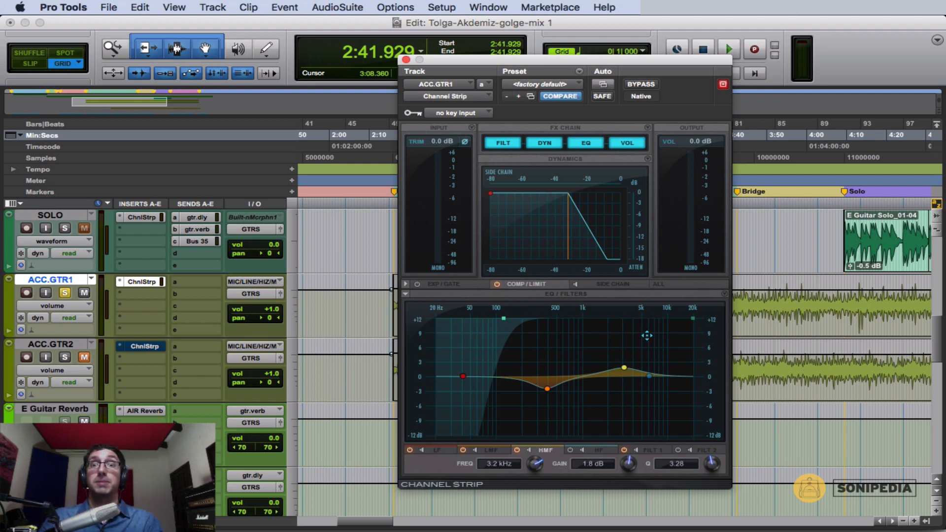
Step: Enable the HF shelf and set it to a 2.1 dB boost at 6.5 kHz while playing the track
click(570, 450)
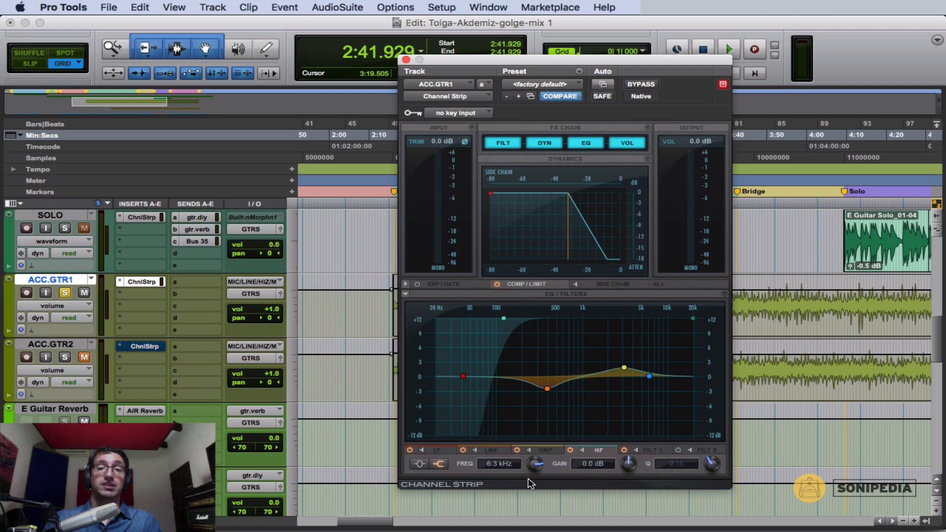
drag(629, 465, 630, 478)
drag(530, 471, 533, 465)
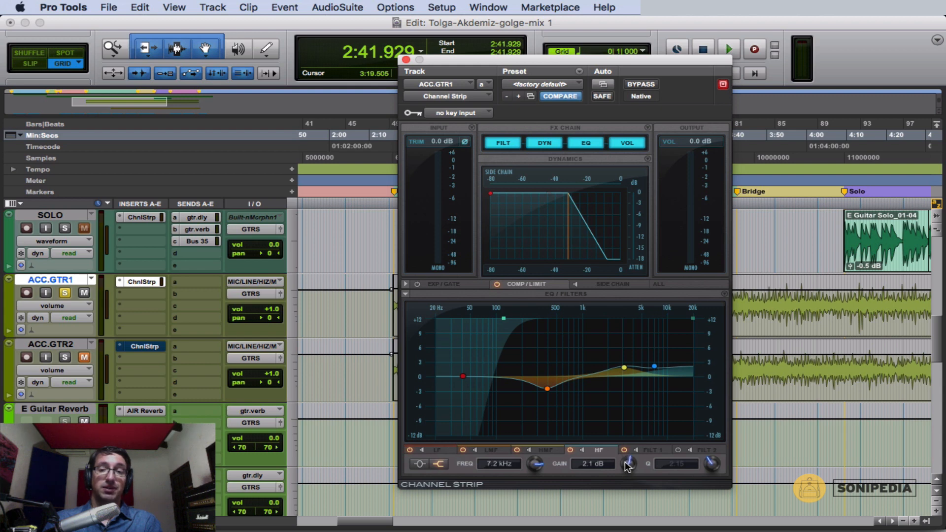
key(space)
drag(538, 465, 530, 482)
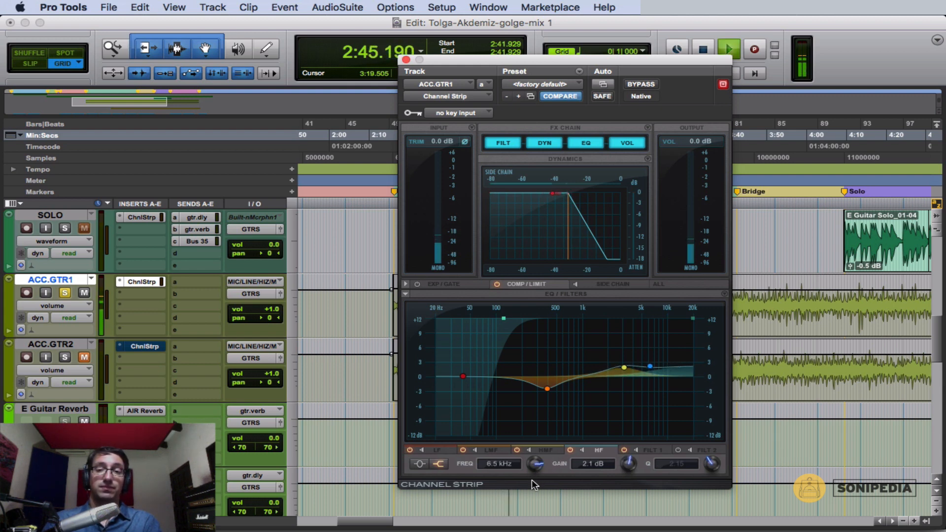
Step: Switch off the HMF band and refine the HF shelf to a 2.5 dB boost at 5.4 kHz while playing the track
click(570, 451)
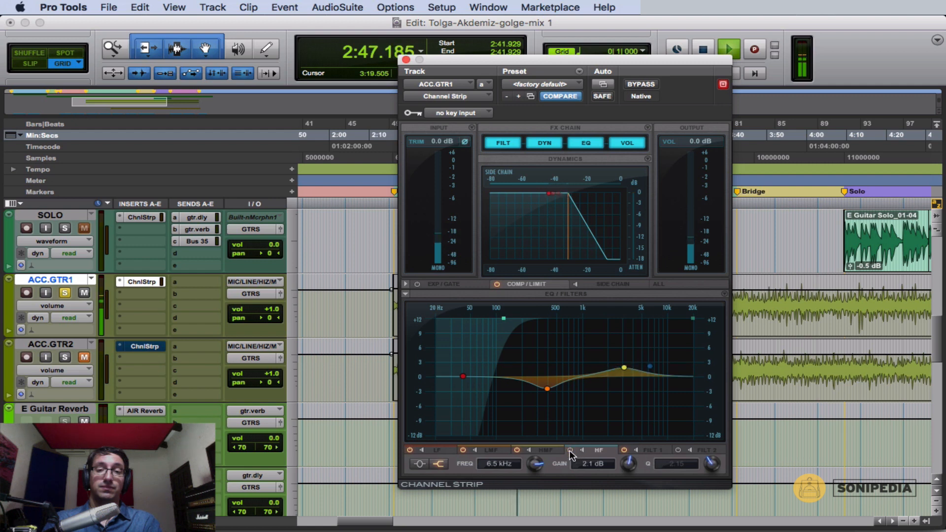
click(516, 450)
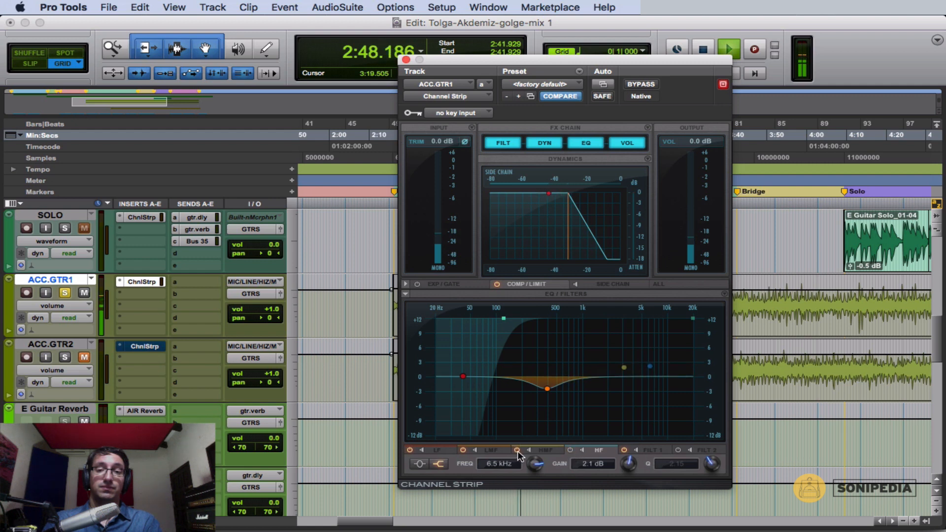
click(570, 450)
drag(625, 464, 626, 458)
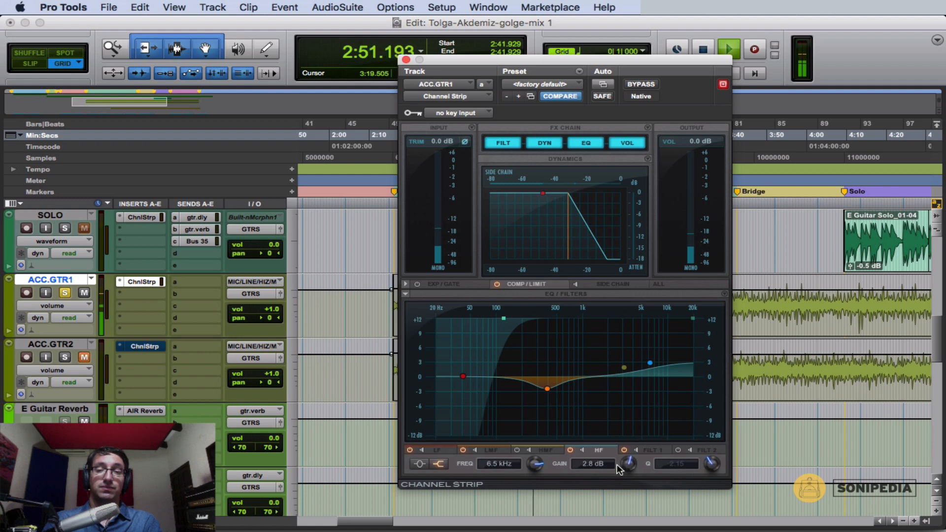
drag(531, 463, 527, 480)
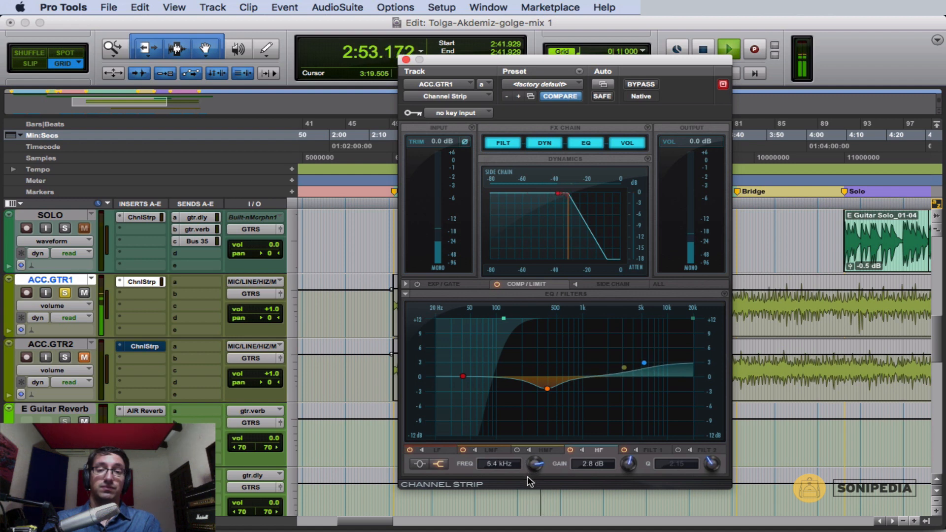
drag(624, 467, 620, 468)
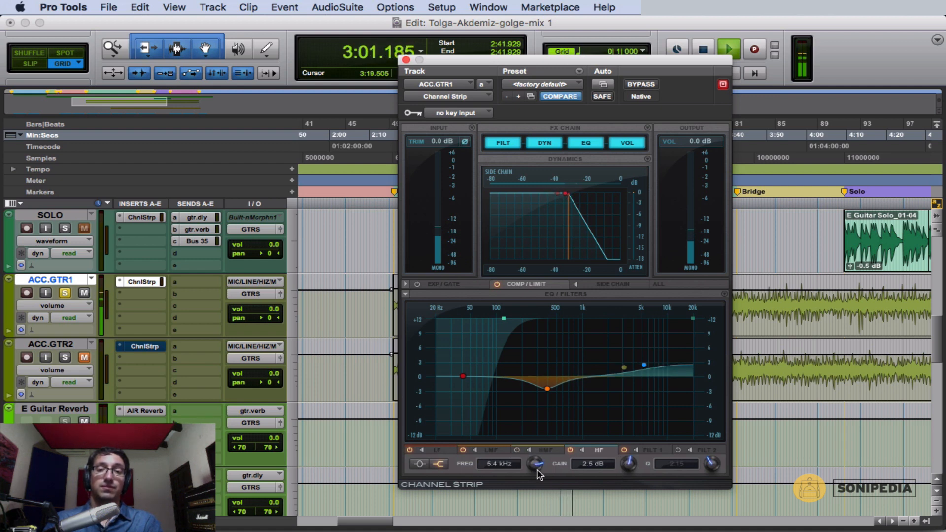
key(space)
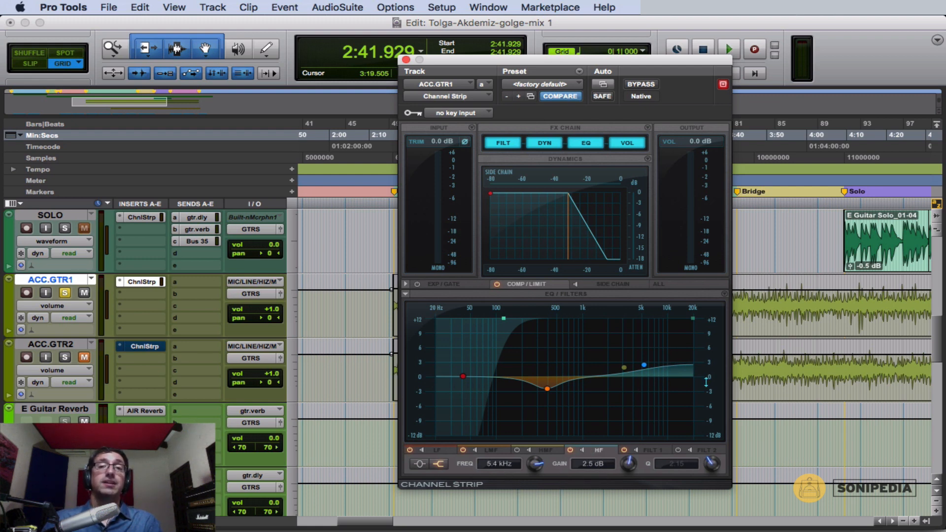
Step: Play ACC.GTR1 with its EQ and filter sections off and on to compare the sound
click(545, 451)
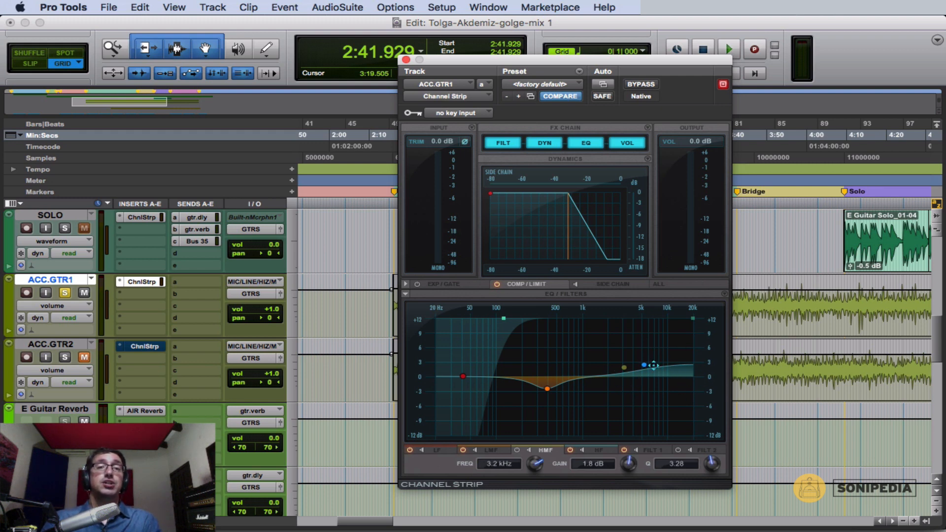
click(589, 142)
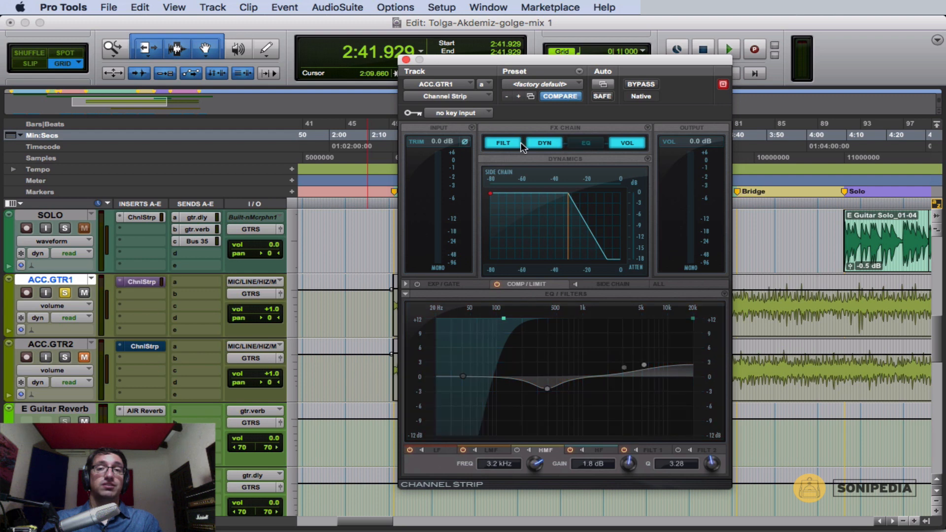
click(507, 143)
key(space)
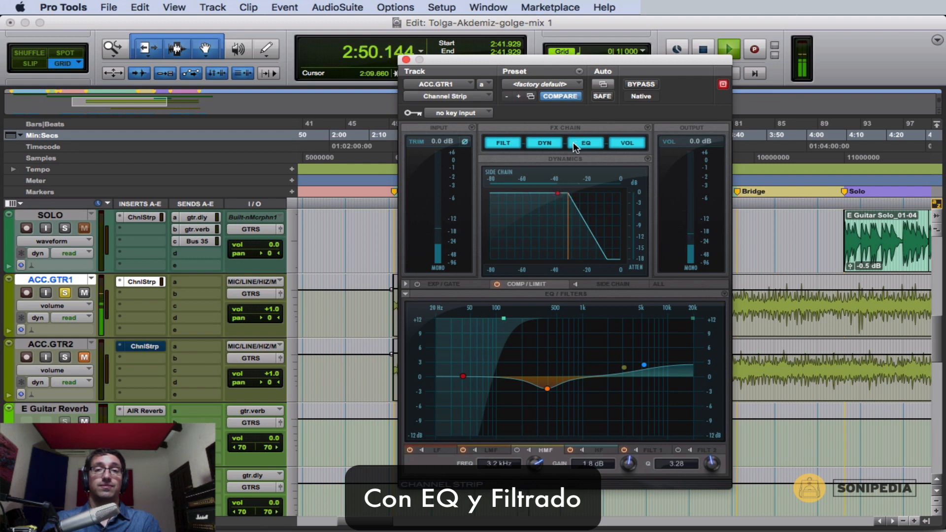
key(space)
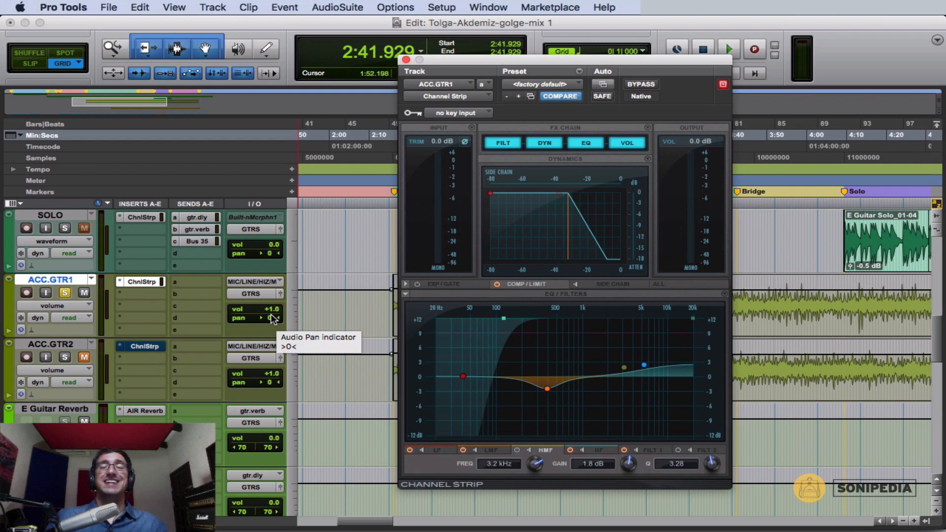
Step: Pan ACC.GTR1 fully left to 100 and solo ACC.GTR2
drag(272, 320, 321, 368)
click(68, 358)
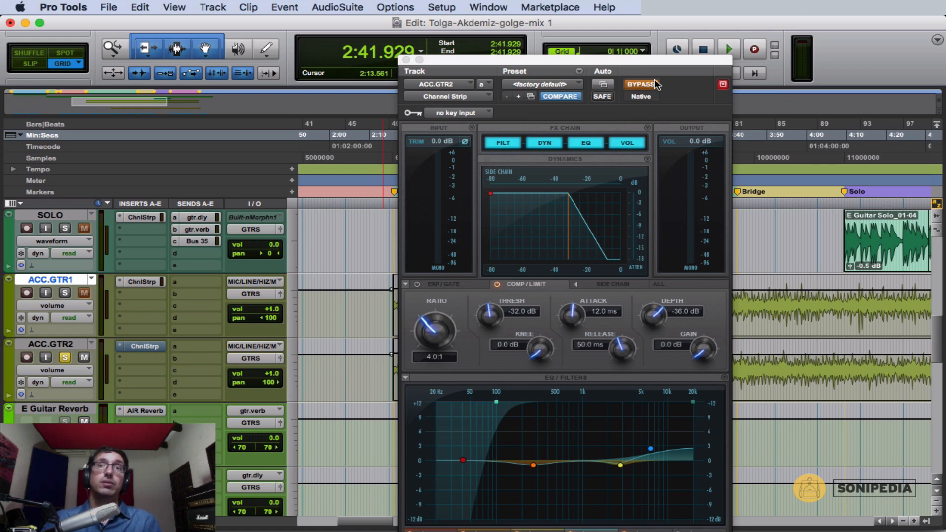
Step: Collapse the dynamics controls in ACC.GTR2's Channel Strip, take the plug-in out of bypass and show its HMF band settings
drag(654, 73, 629, 13)
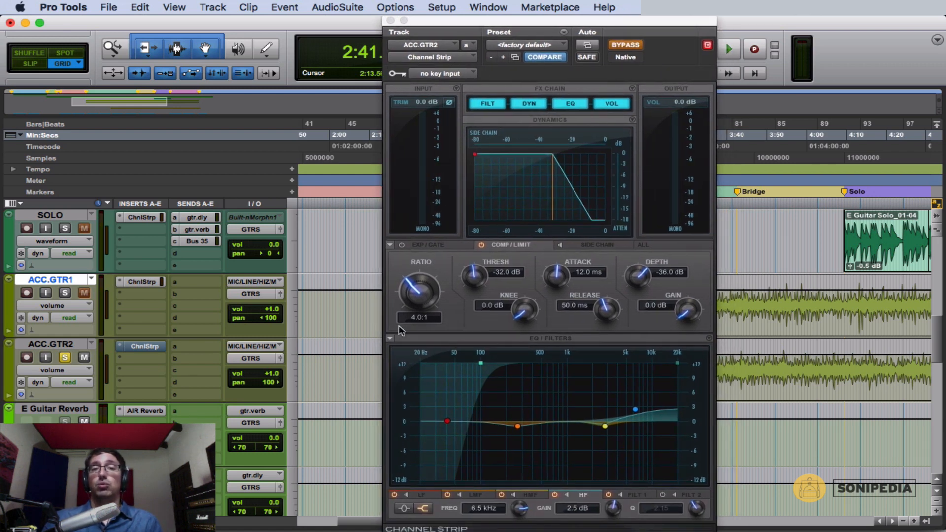
click(389, 245)
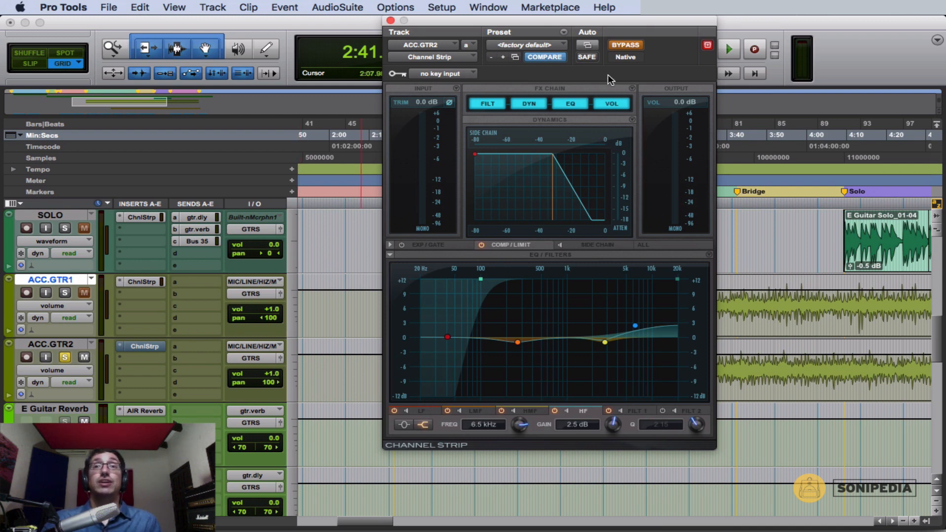
click(634, 46)
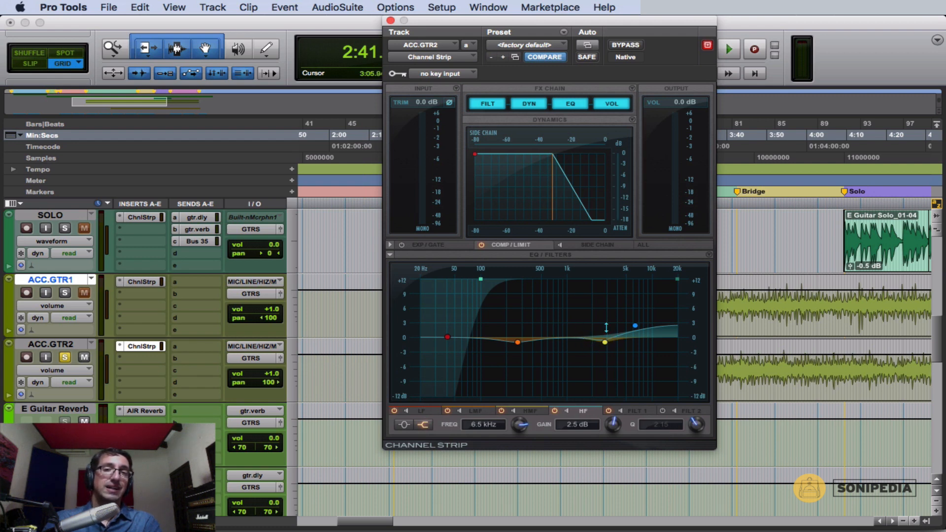
click(535, 412)
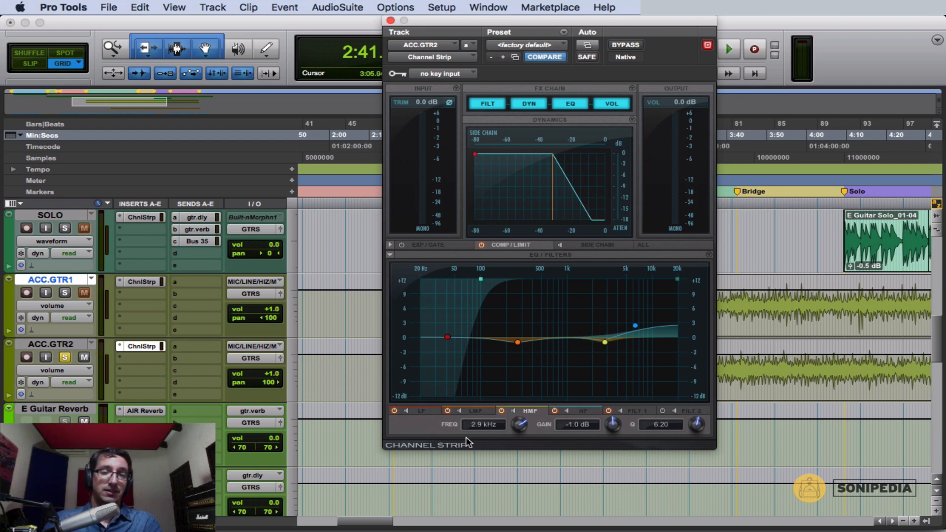
Step: Play ACC.GTR2 with its EQ and filter sections off and on to compare the sound
click(570, 104)
click(488, 103)
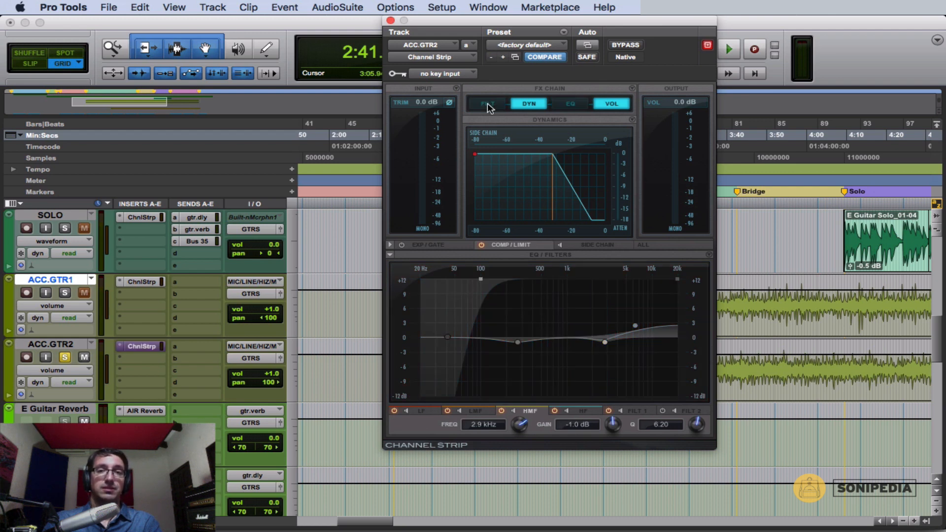
key(space)
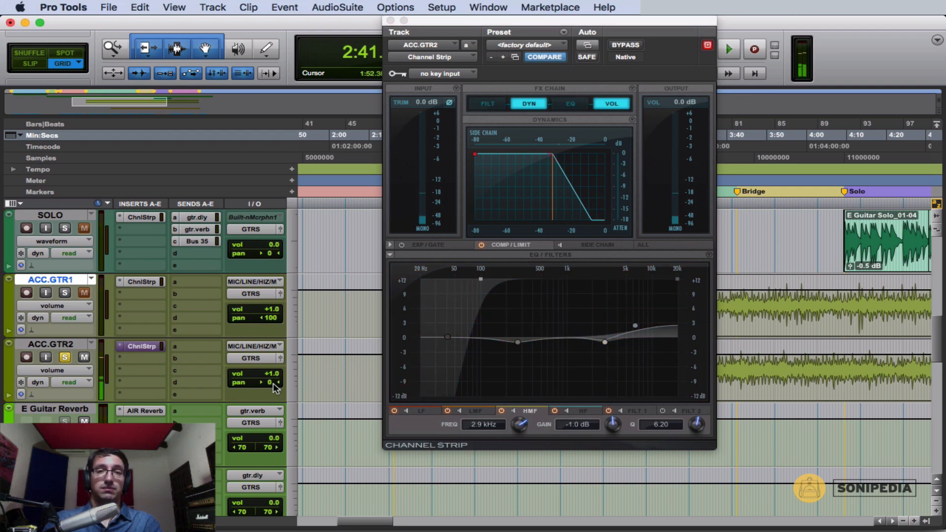
click(492, 104)
click(569, 104)
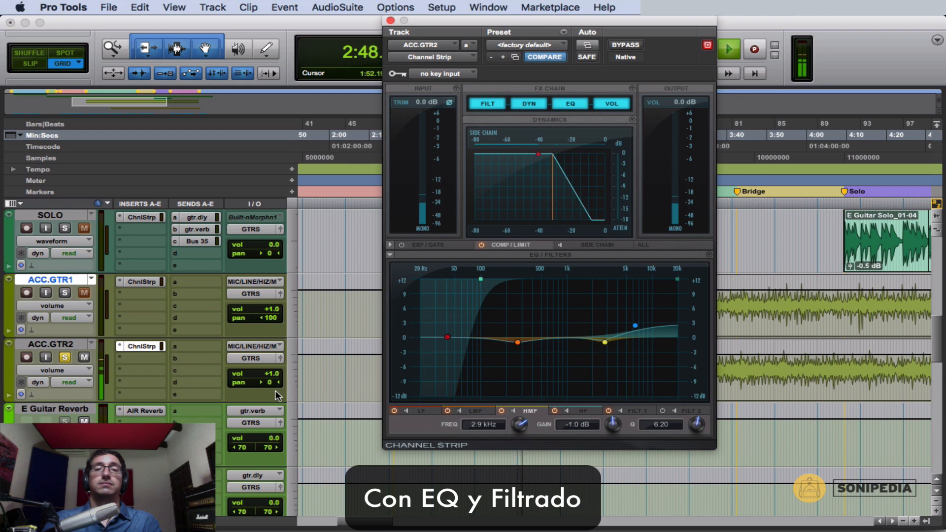
key(space)
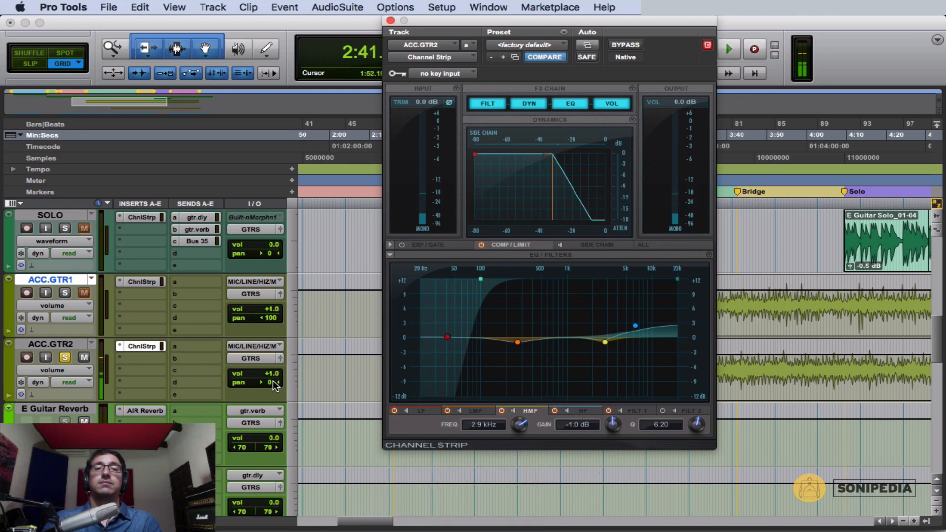
Step: Pan ACC.GTR2 fully right to 100 and play it soloed together with ACC.GTR1
drag(275, 385, 362, 370)
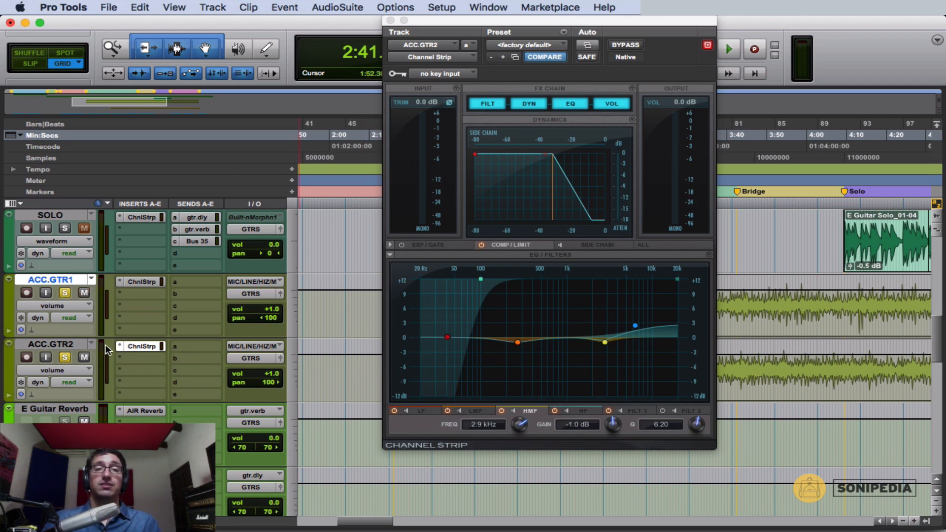
key(space)
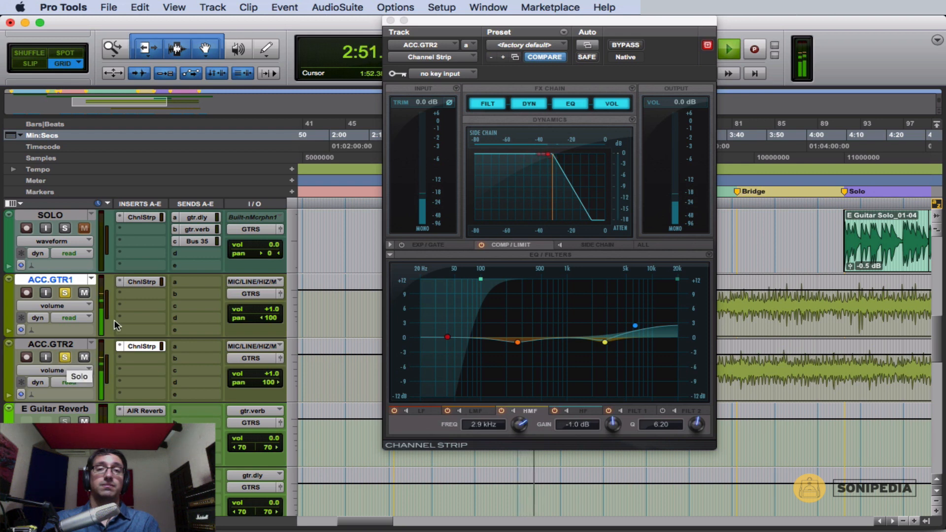
click(573, 102)
key(space)
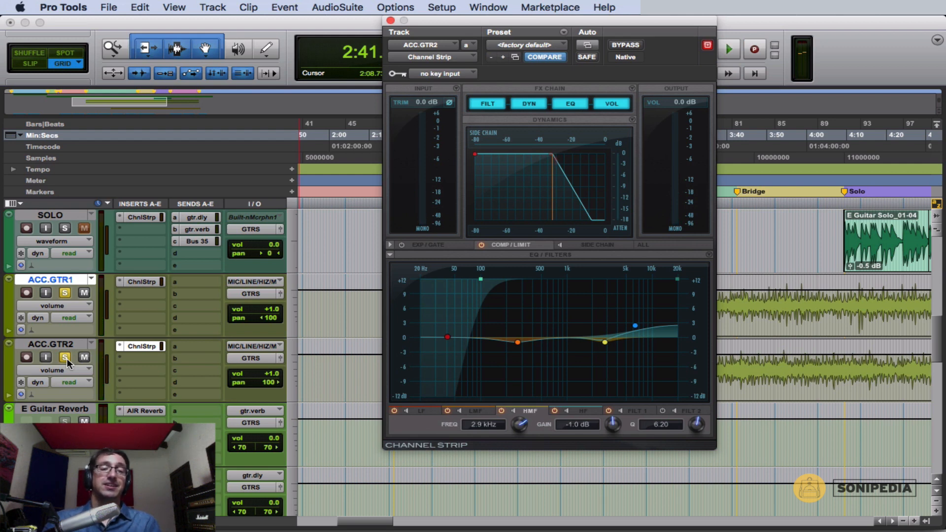
Step: Clear the solos on all tracks and close the ACC.GTR2 Channel Strip window
alt+click(67, 359)
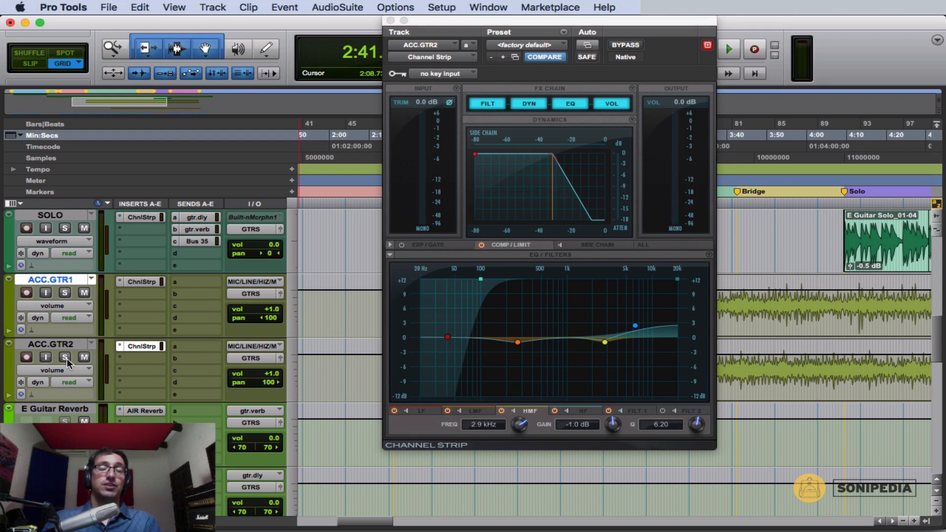
click(391, 20)
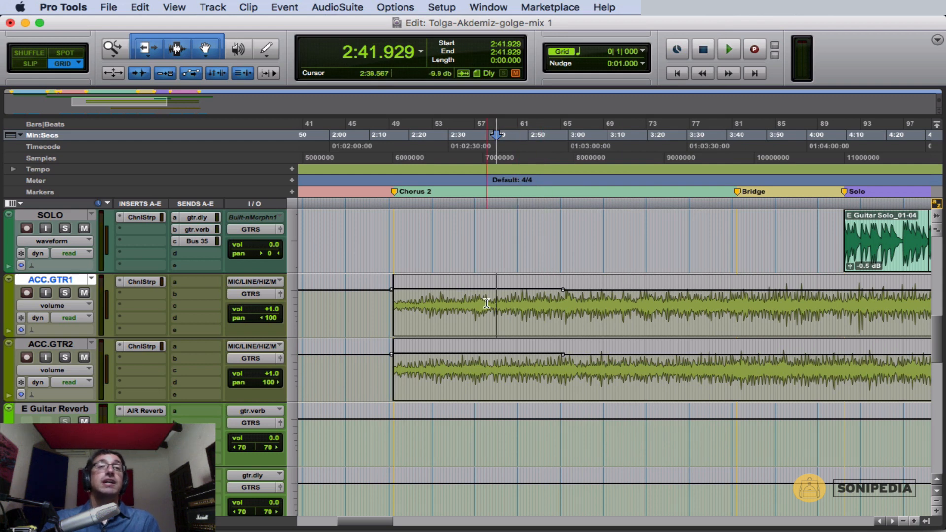
scroll(485, 295, up, 2)
scroll(486, 294, down, 2)
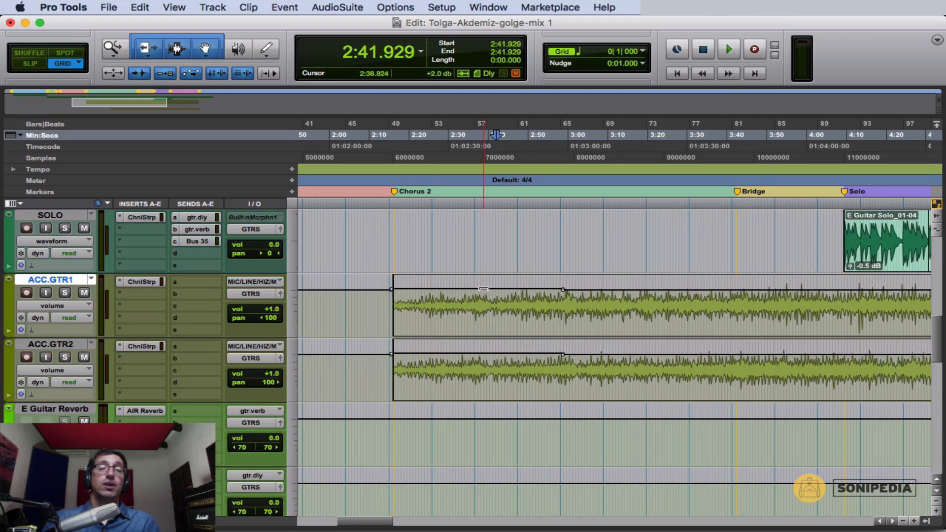
Step: Set the playback start to the beginning of Chorus 2 and bypass the Channel Strip on both ACC.GTR1 and ACC.GTR2
click(394, 251)
click(151, 282)
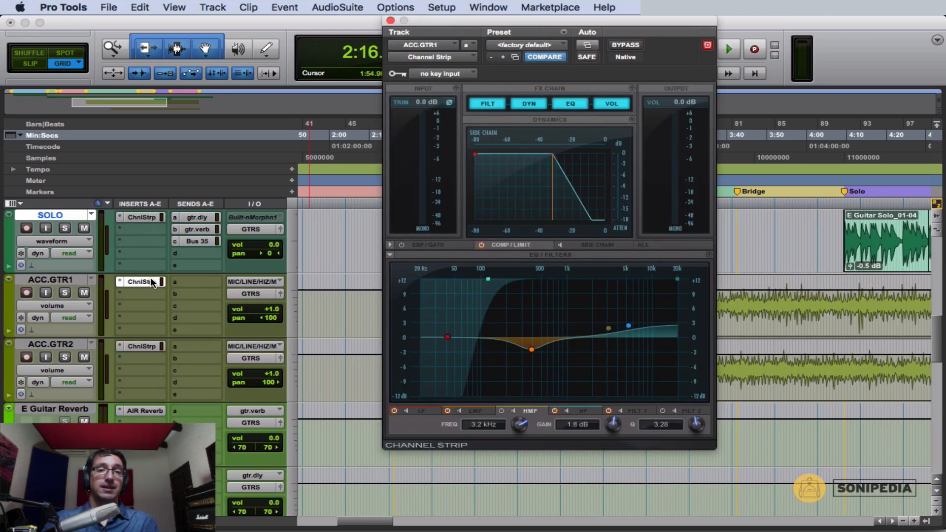
super+click(152, 281)
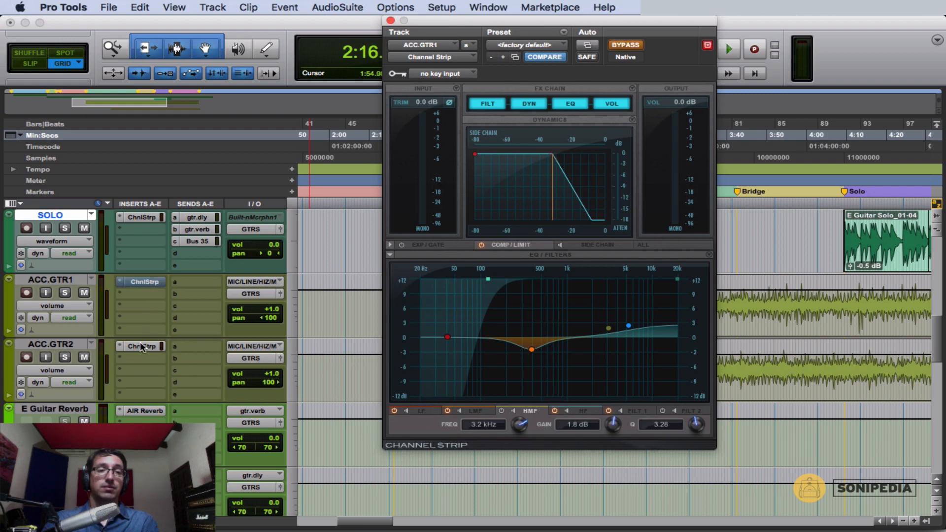
super+click(143, 347)
click(391, 21)
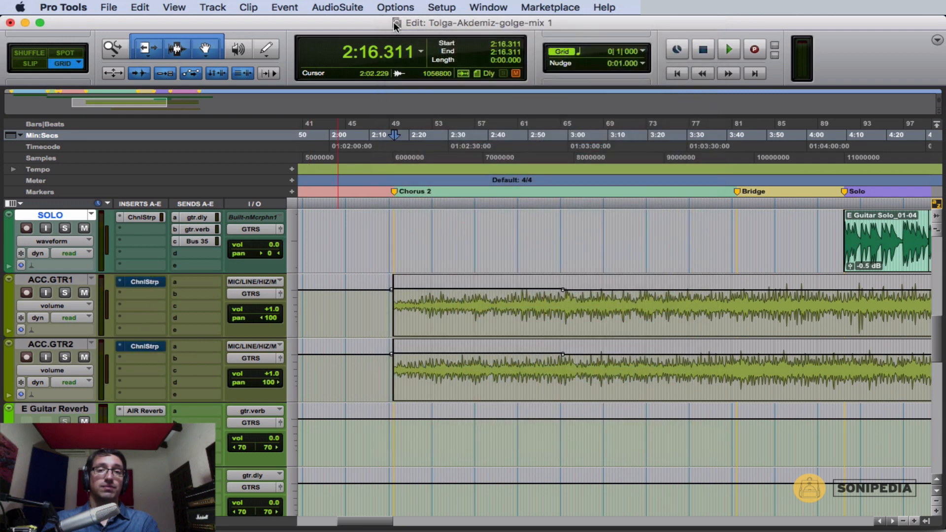
Step: Play the full mix from Chorus 2 and toggle both acoustic guitars' Channel Strips to compare the mix with and without EQ and filtering
key(space)
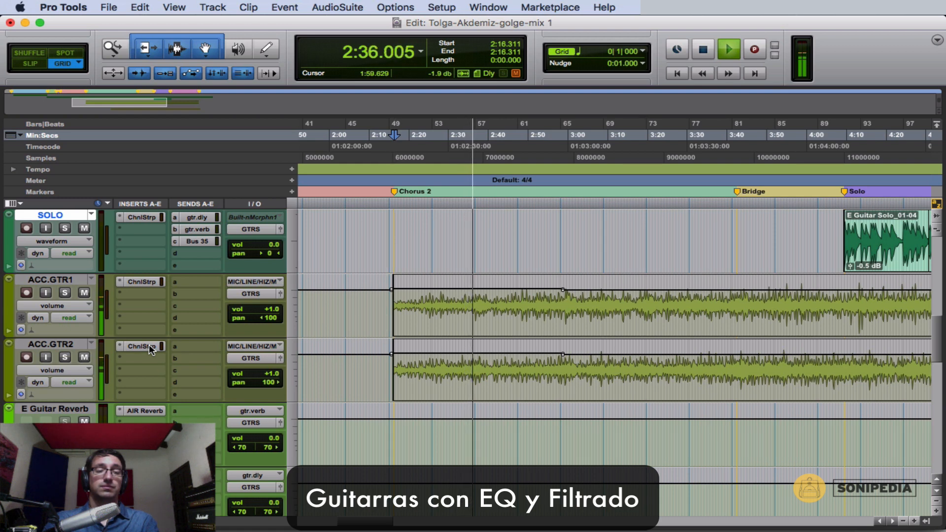
super+click(149, 344)
super+click(151, 282)
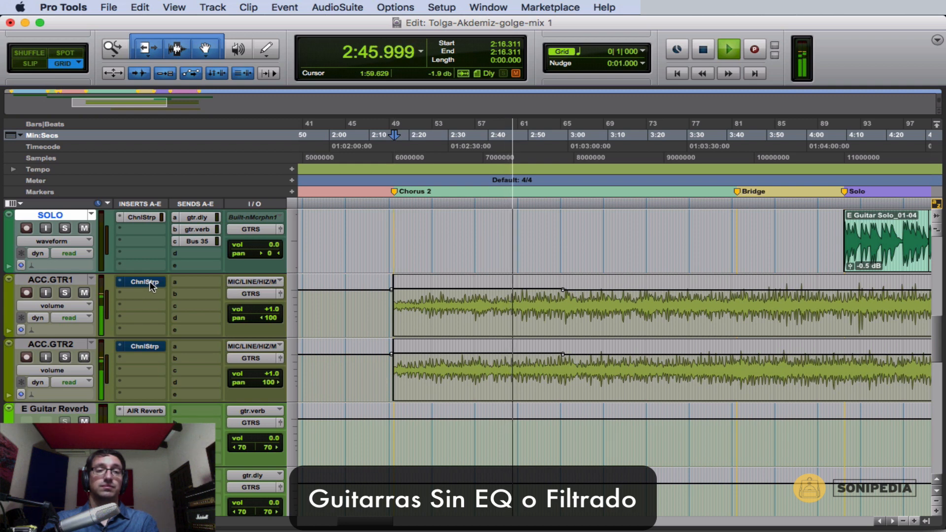
super+click(148, 282)
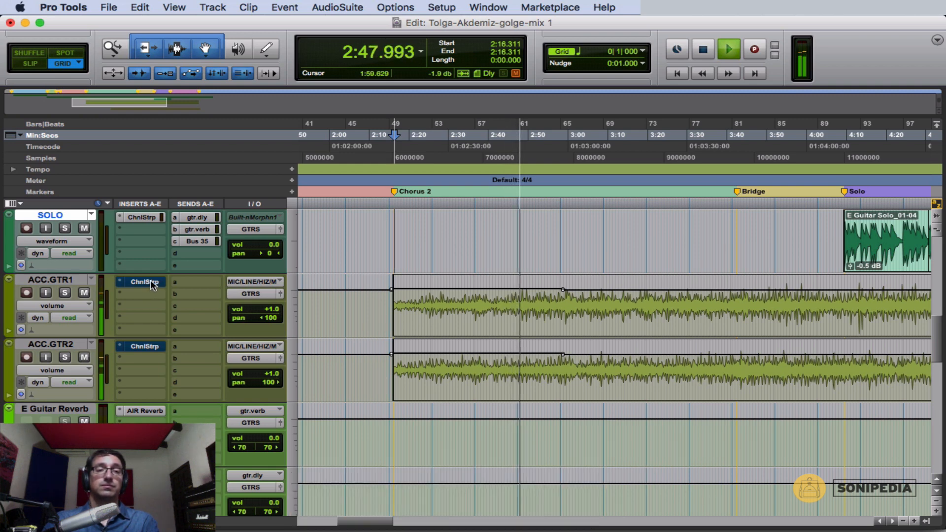
super+click(143, 347)
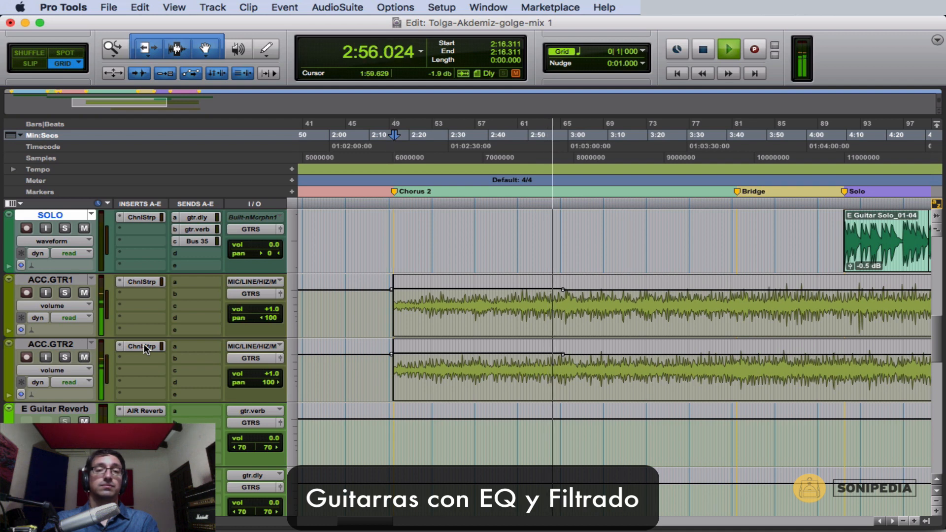
click(143, 346)
click(152, 282)
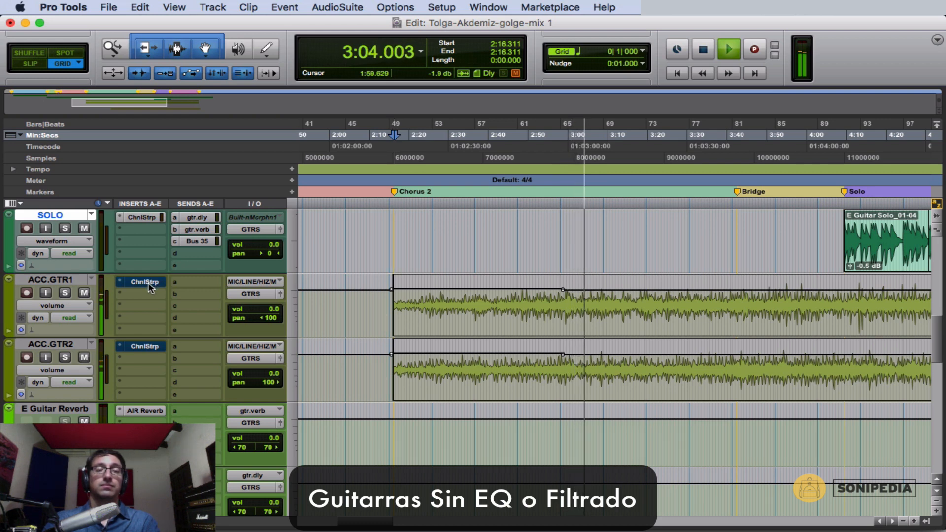
super+click(148, 282)
super+click(151, 352)
super+click(153, 346)
super+click(154, 347)
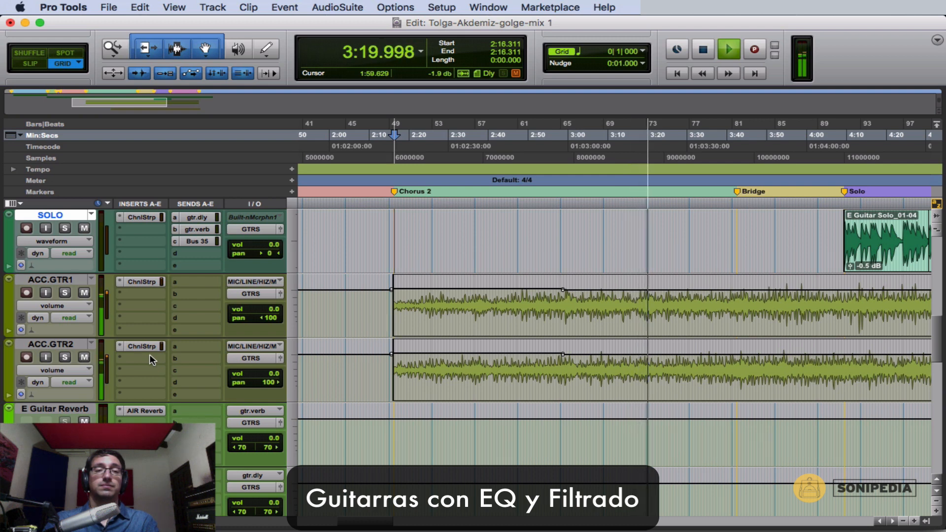
key(space)
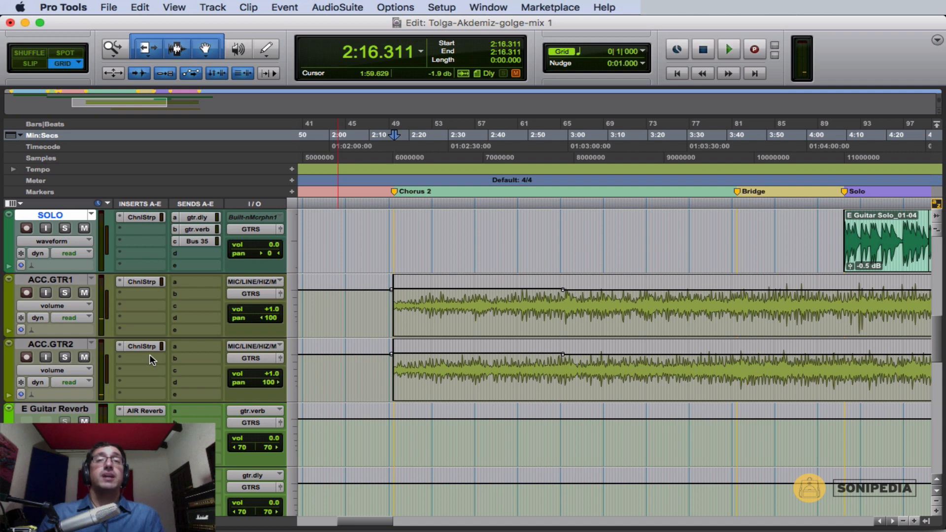